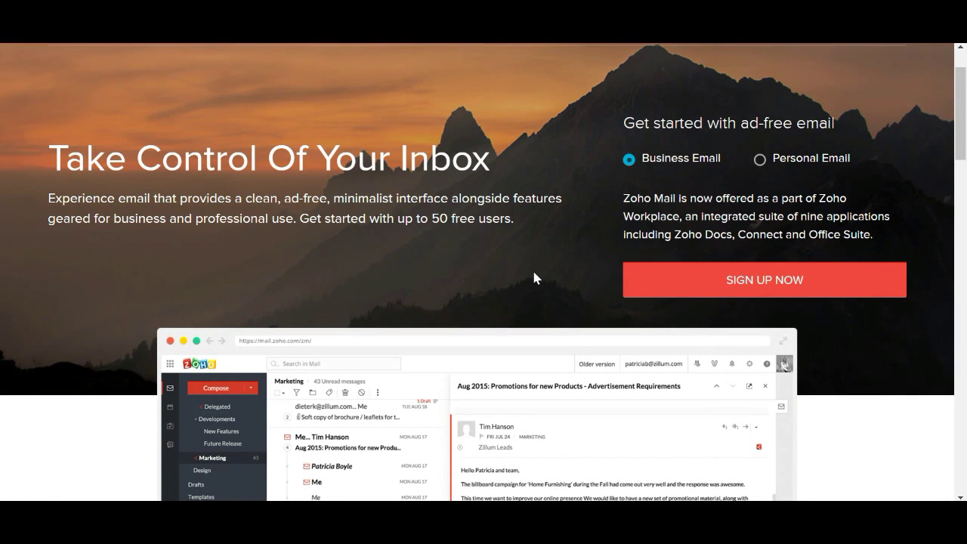
Pick the FREE Zoho Workplace plan from the pricing cards to begin sign-up
{"action": "left_click", "coordinate": [770, 290]}
{"action": "scroll", "coordinate": [475, 400], "scroll_direction": "down", "scroll_amount": 3}
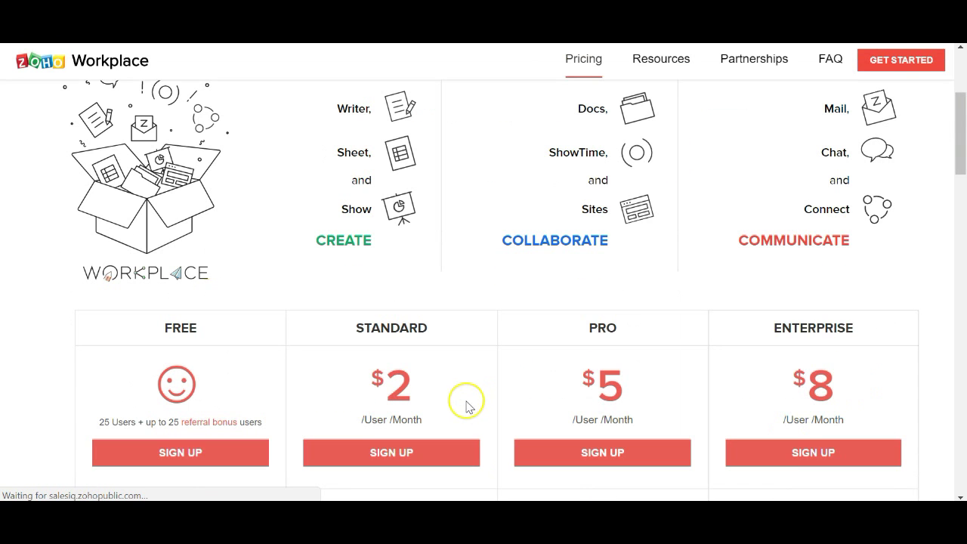
{"action": "scroll", "coordinate": [201, 448], "scroll_direction": "down", "scroll_amount": 1}
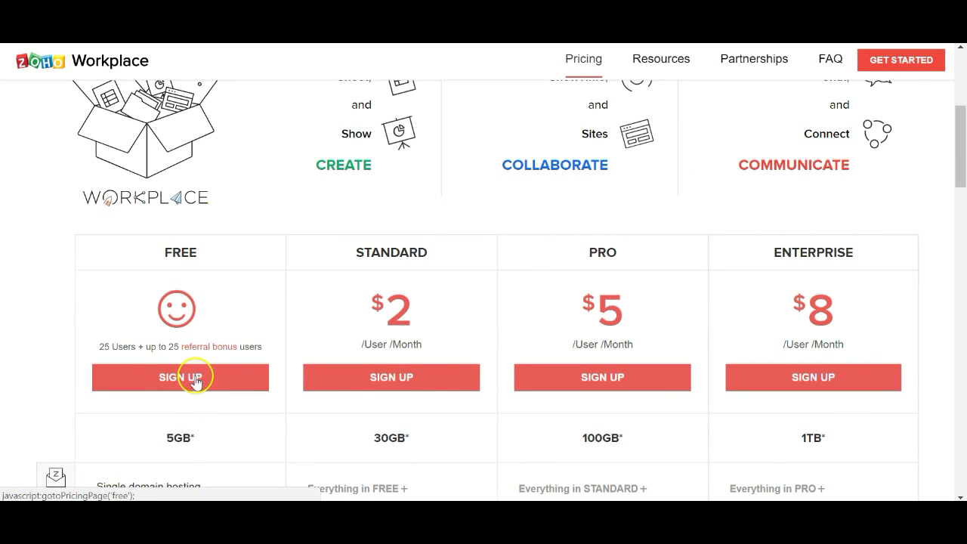
{"action": "scroll", "coordinate": [195, 378], "scroll_direction": "down", "scroll_amount": 4}
{"action": "scroll", "coordinate": [192, 363], "scroll_direction": "up", "scroll_amount": 3}
{"action": "left_click", "coordinate": [198, 303]}
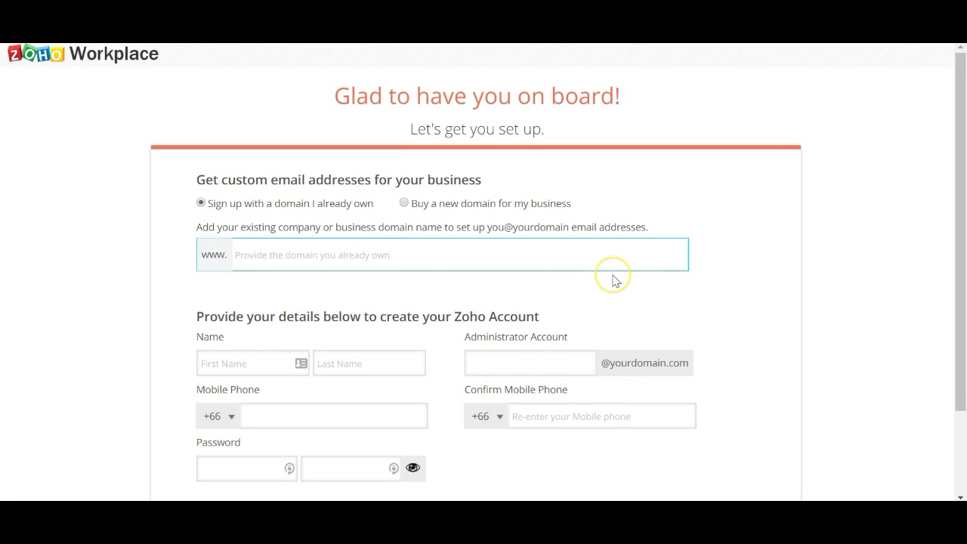
Enter maikonpro.com as the business domain and fill in the name and administrator account details
{"action": "type", "text": "maikonpro.com"}
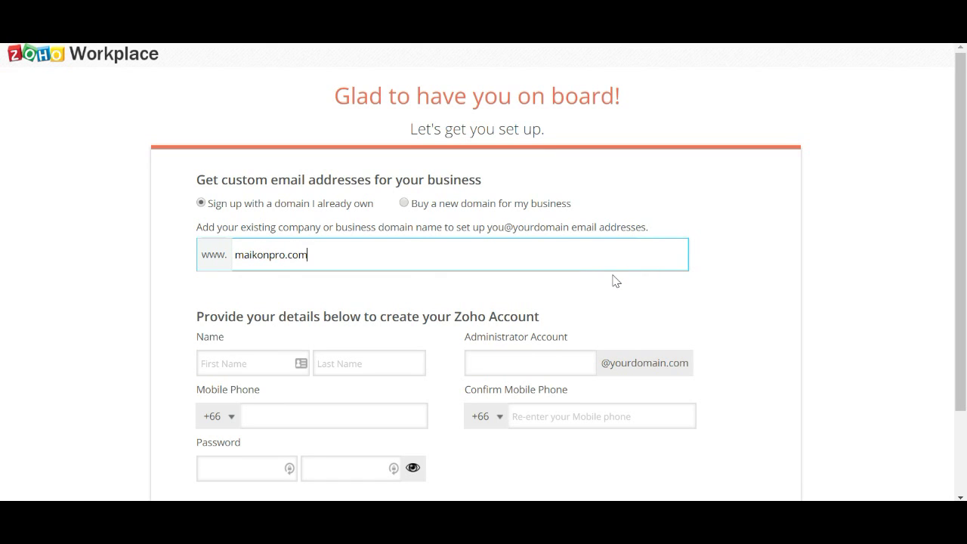
{"action": "left_click", "coordinate": [616, 281]}
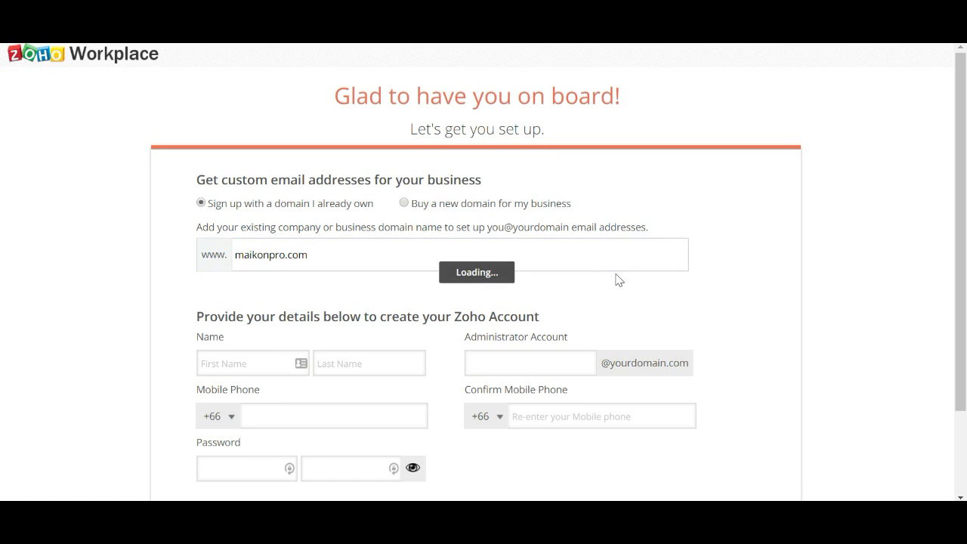
{"action": "scroll", "coordinate": [832, 311], "scroll_direction": "down", "scroll_amount": 1}
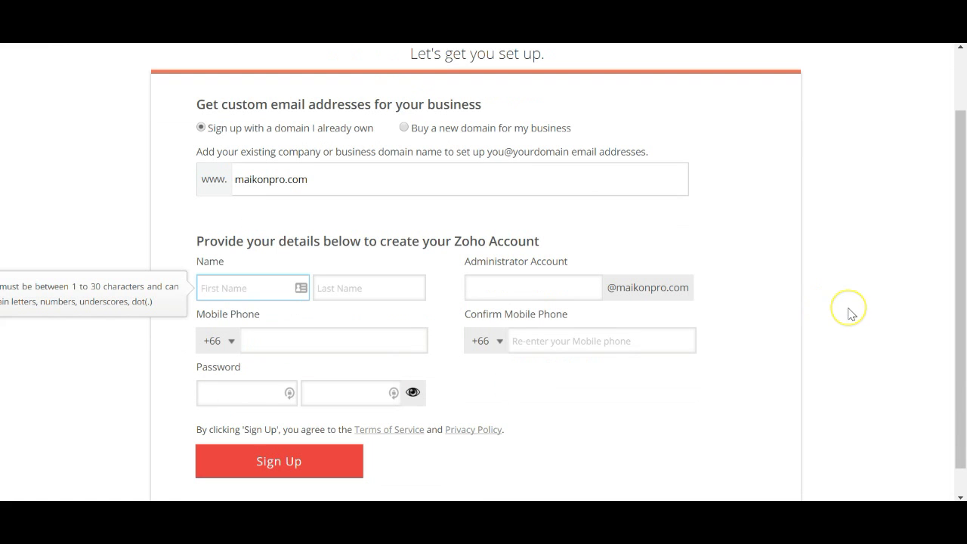
{"action": "key", "text": "Tab"}
{"action": "key", "text": "Tab"}
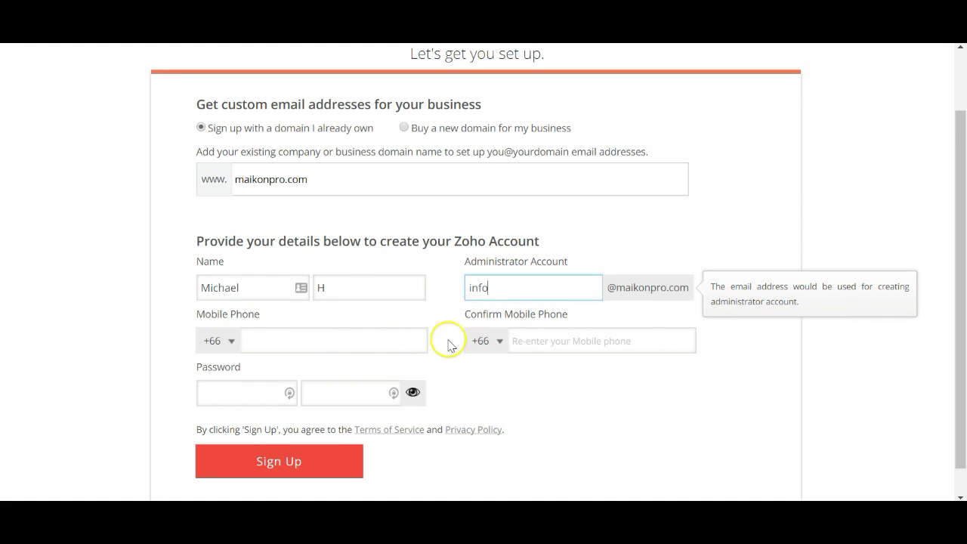
{"action": "scroll", "coordinate": [341, 370], "scroll_direction": "down", "scroll_amount": 1}
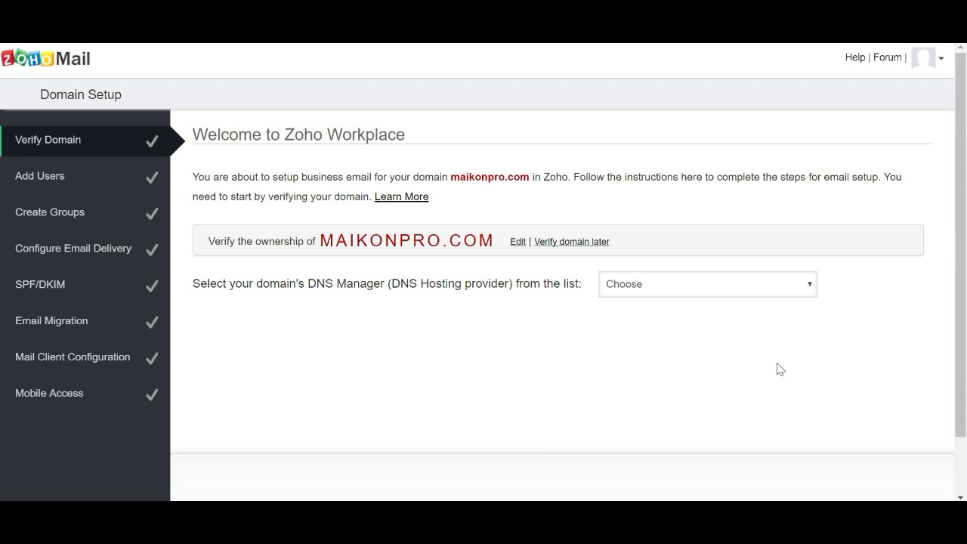
Set the DNS provider to Others and search the CNAME instructions for the TTL value
{"action": "left_click", "coordinate": [780, 295]}
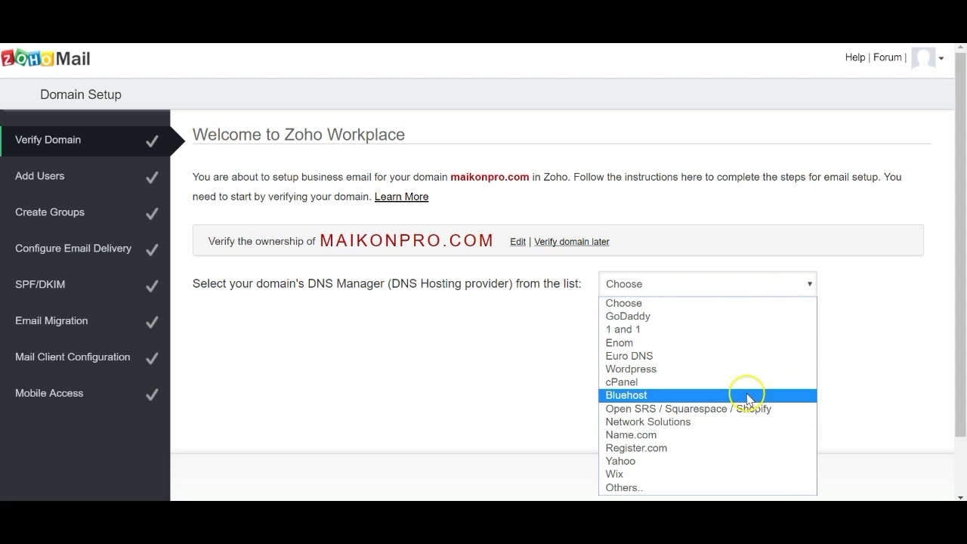
{"action": "left_click", "coordinate": [730, 488]}
{"action": "scroll", "coordinate": [827, 325], "scroll_direction": "down", "scroll_amount": 2}
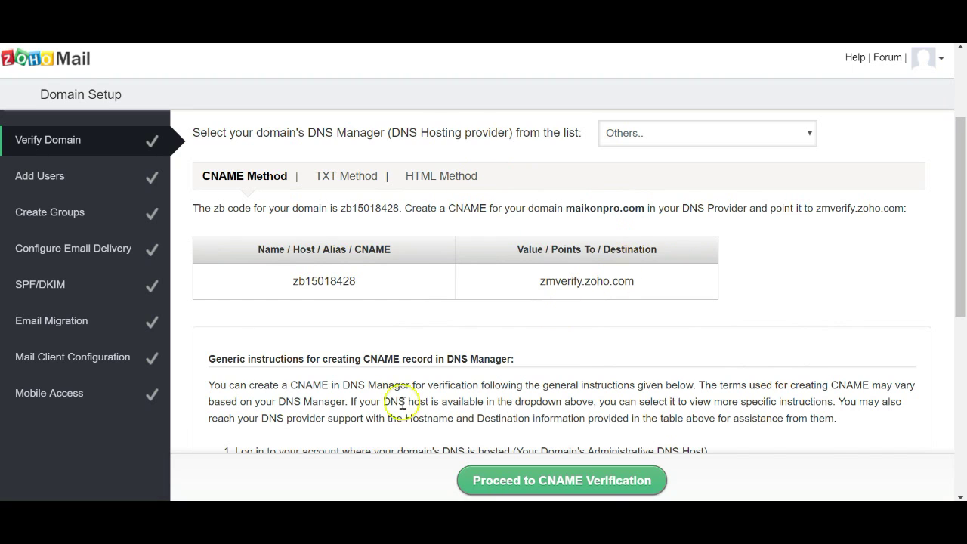
{"action": "scroll", "coordinate": [555, 318], "scroll_direction": "up", "scroll_amount": 1}
{"action": "key", "text": "ctrl+f"}
{"action": "type", "text": "ttl"}
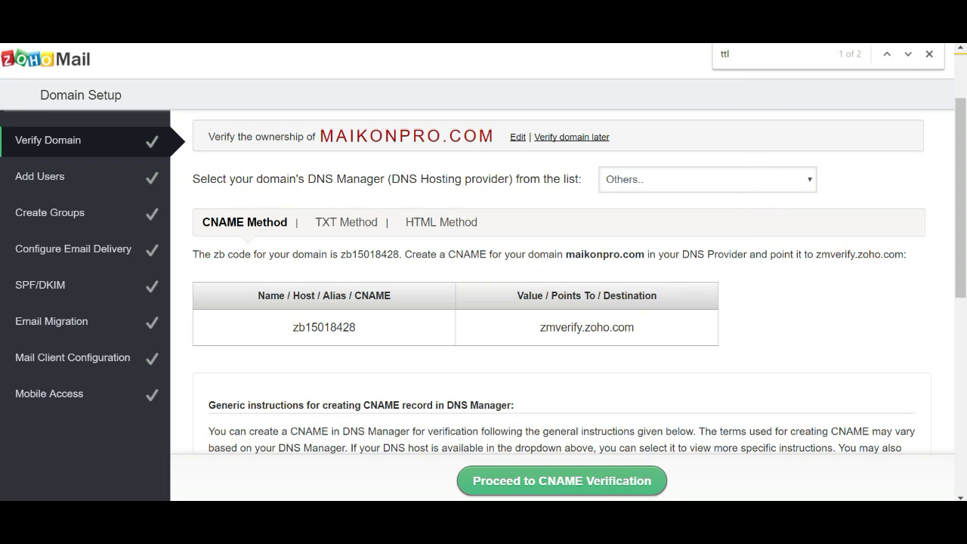
{"action": "key", "text": "ctrl+Tab"}
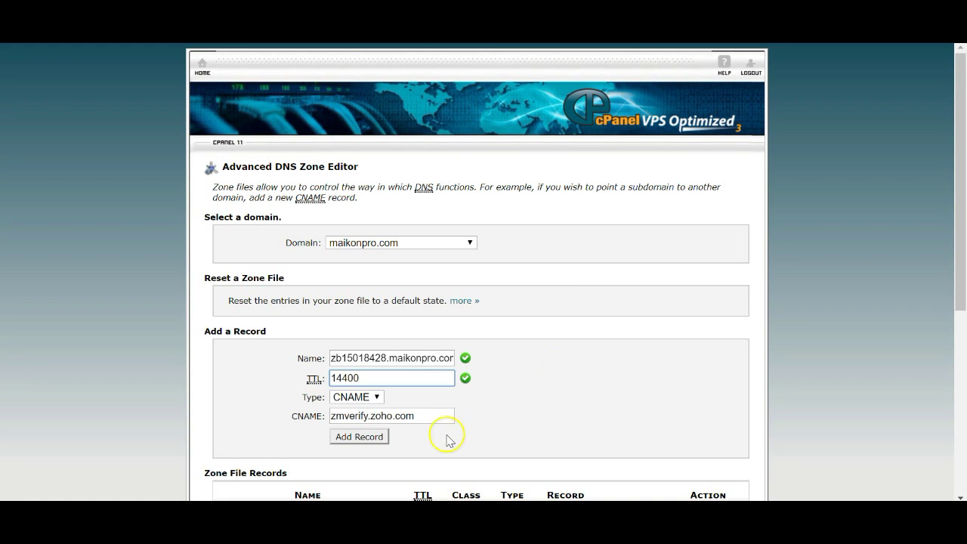
Add CNAME record zb15018428 pointing to zmverify.zoho.com with TTL 14400
{"action": "left_click", "coordinate": [360, 437]}
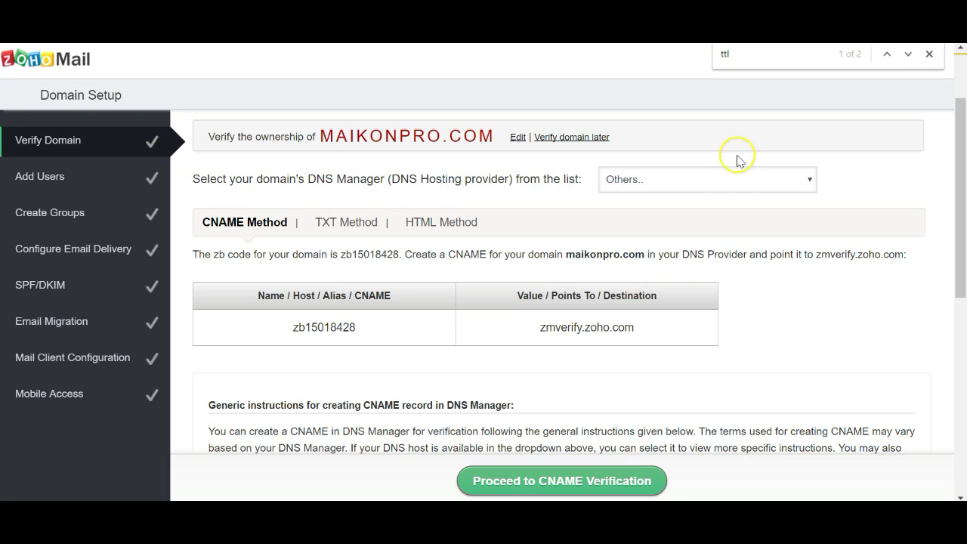
Run the CNAME verification to confirm ownership of maikonpro.com
{"action": "scroll", "coordinate": [657, 280], "scroll_direction": "down", "scroll_amount": 8}
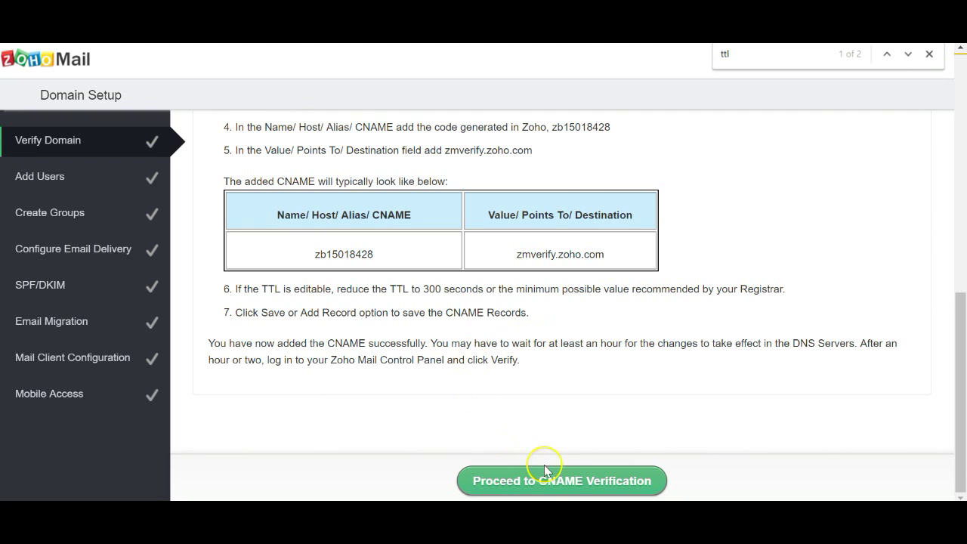
{"action": "left_click", "coordinate": [559, 487]}
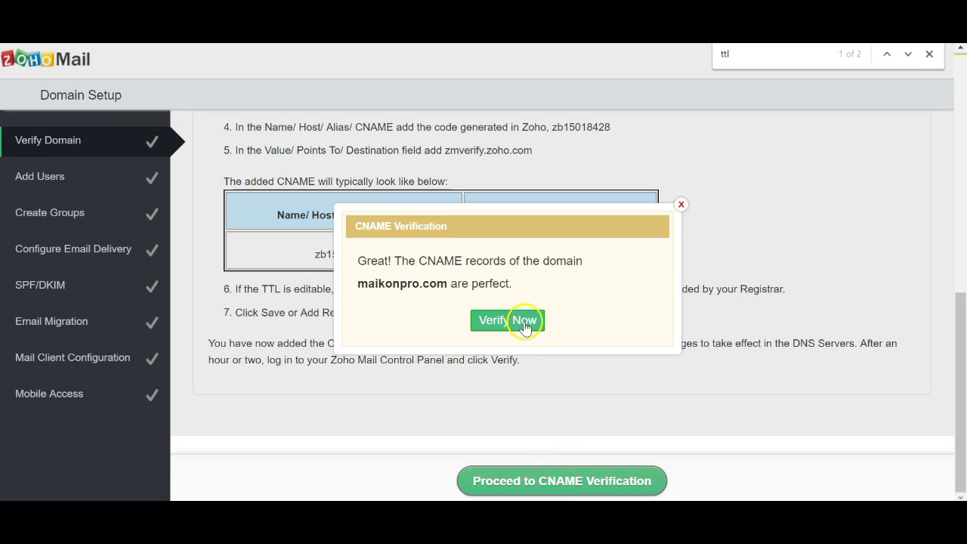
{"action": "left_click", "coordinate": [526, 325]}
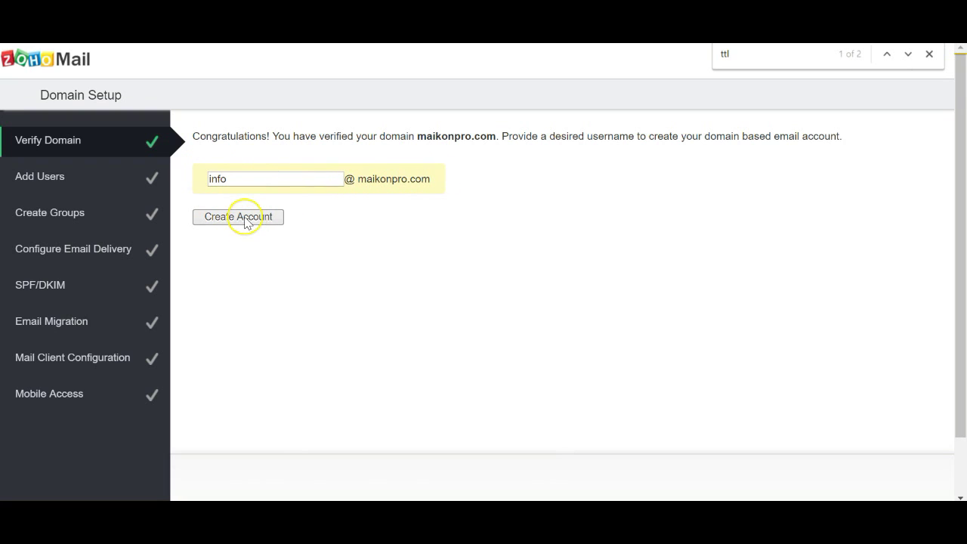
Create the domain-based email account and skip the Add Users and Groups steps
{"action": "left_click", "coordinate": [245, 221]}
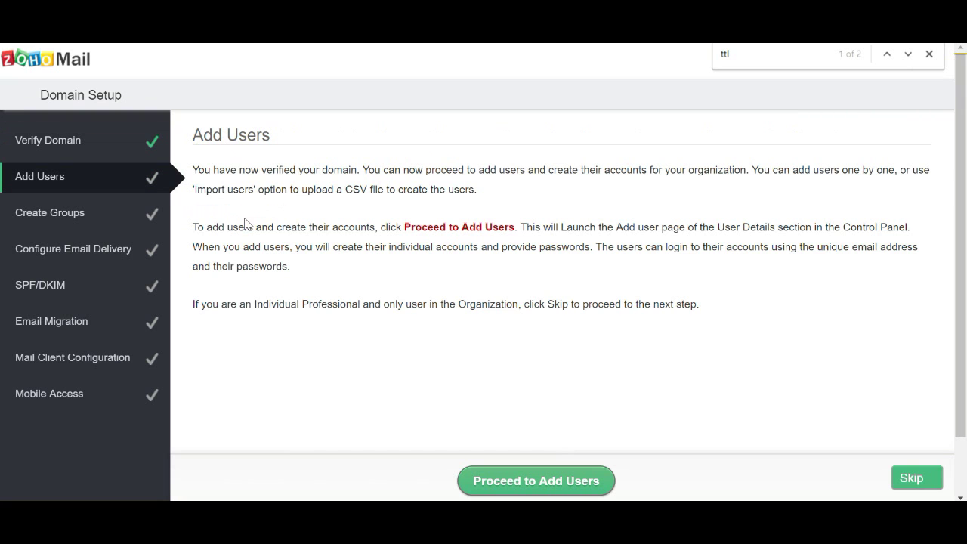
{"action": "scroll", "coordinate": [642, 348], "scroll_direction": "down", "scroll_amount": 2}
{"action": "scroll", "coordinate": [756, 377], "scroll_direction": "up", "scroll_amount": 2}
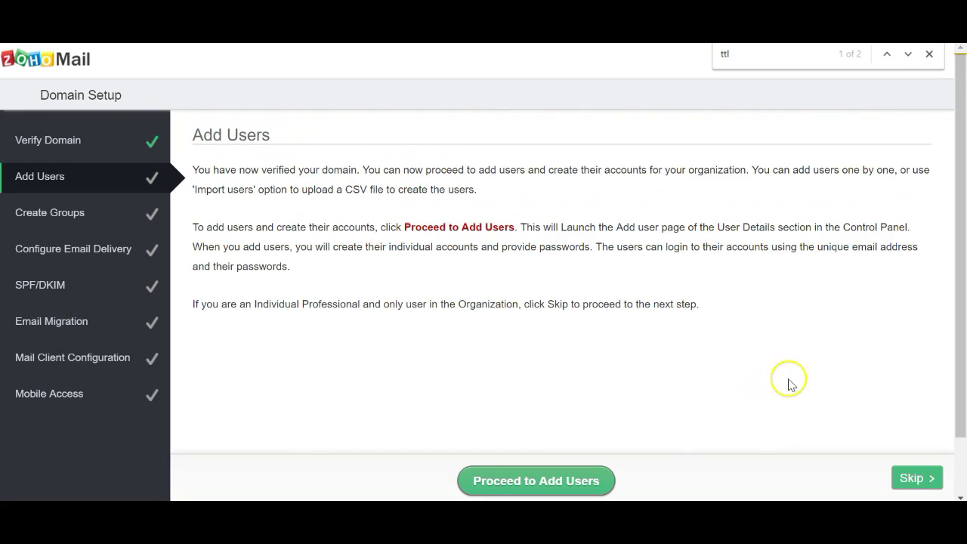
{"action": "left_click", "coordinate": [922, 481]}
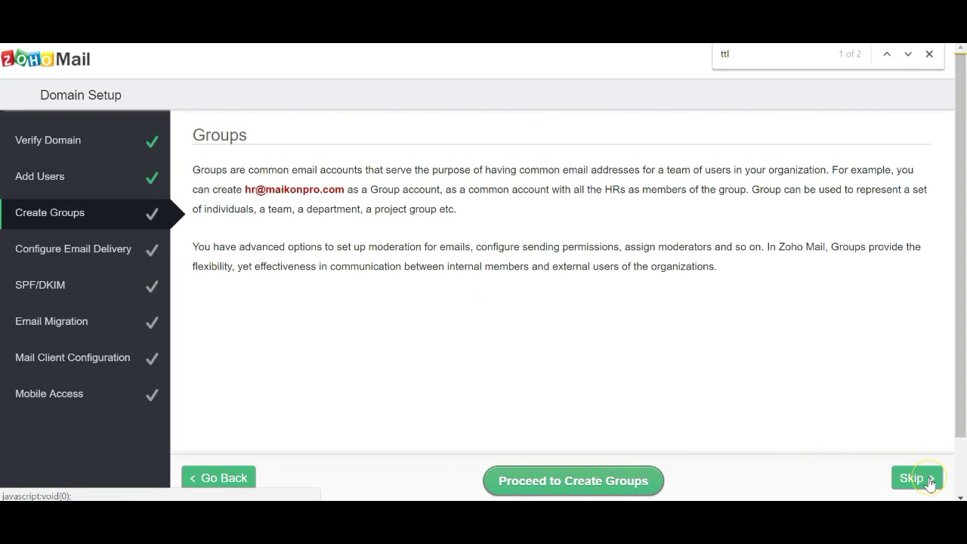
{"action": "left_click", "coordinate": [929, 481]}
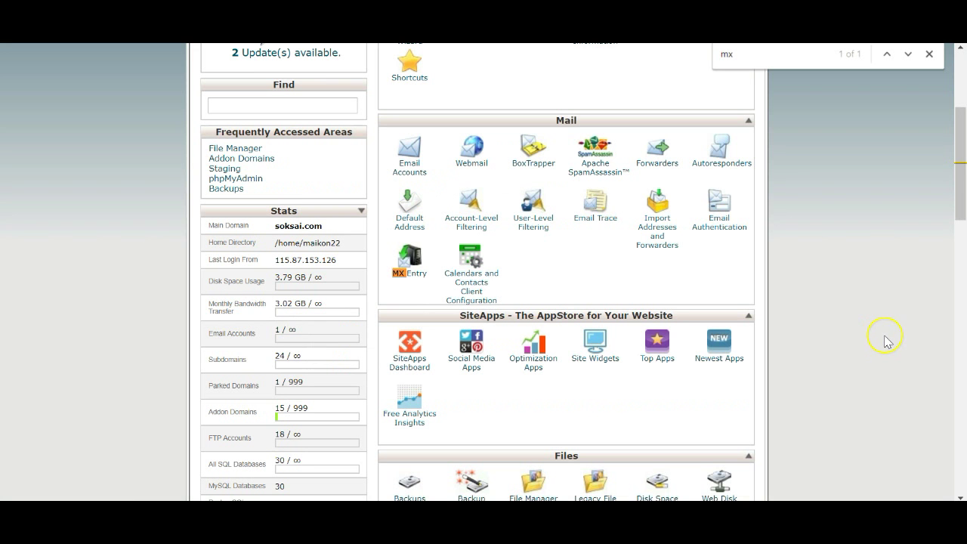
Delete the existing maikonpro.com MX record from cPanel's MX Entry page
{"action": "left_click", "coordinate": [410, 261]}
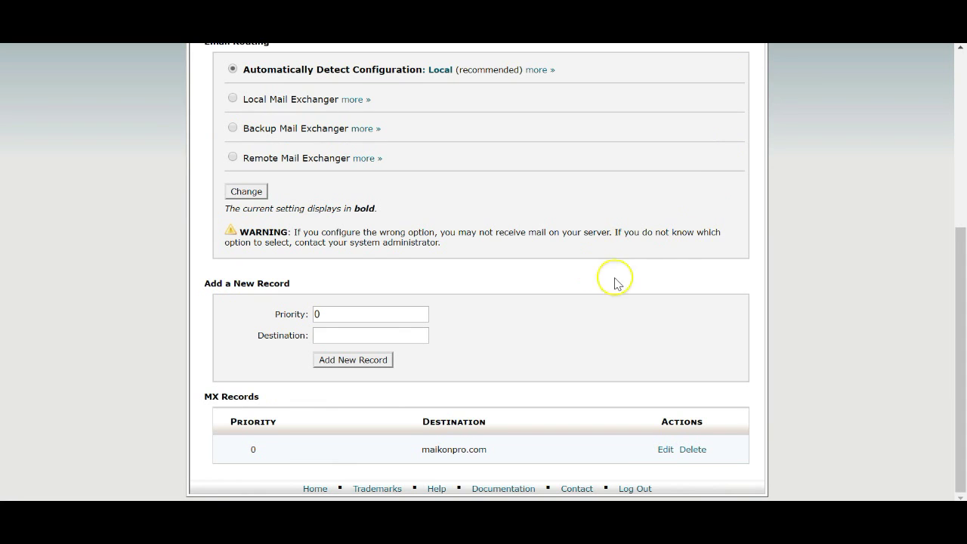
{"action": "scroll", "coordinate": [609, 310], "scroll_direction": "up", "scroll_amount": 3}
{"action": "scroll", "coordinate": [611, 334], "scroll_direction": "up", "scroll_amount": 1}
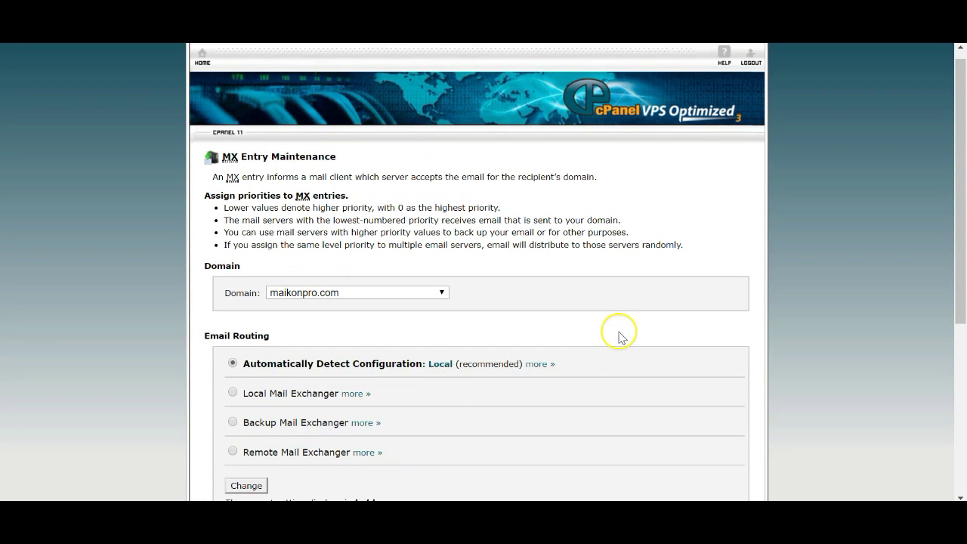
{"action": "scroll", "coordinate": [382, 370], "scroll_direction": "down", "scroll_amount": 4}
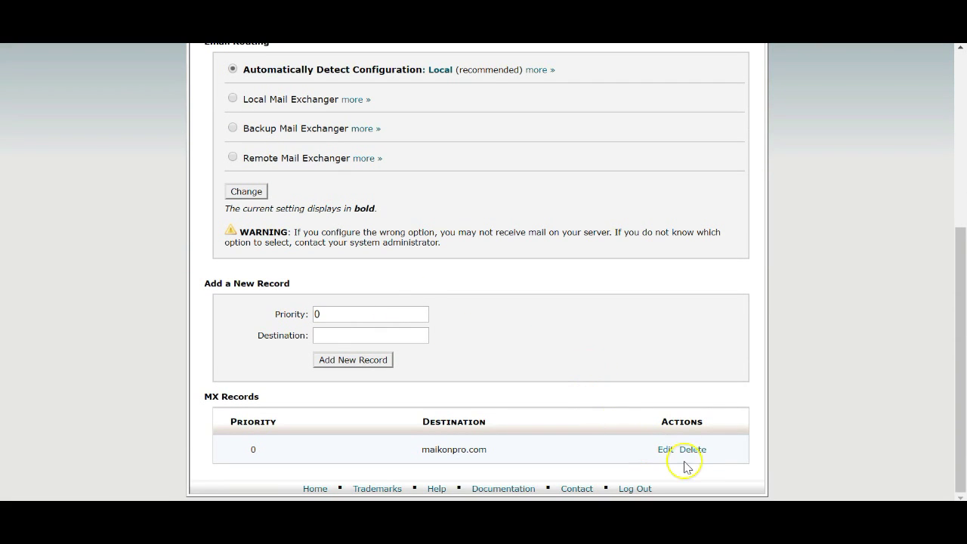
{"action": "left_click", "coordinate": [693, 451]}
{"action": "scroll", "coordinate": [520, 425], "scroll_direction": "down", "scroll_amount": 1}
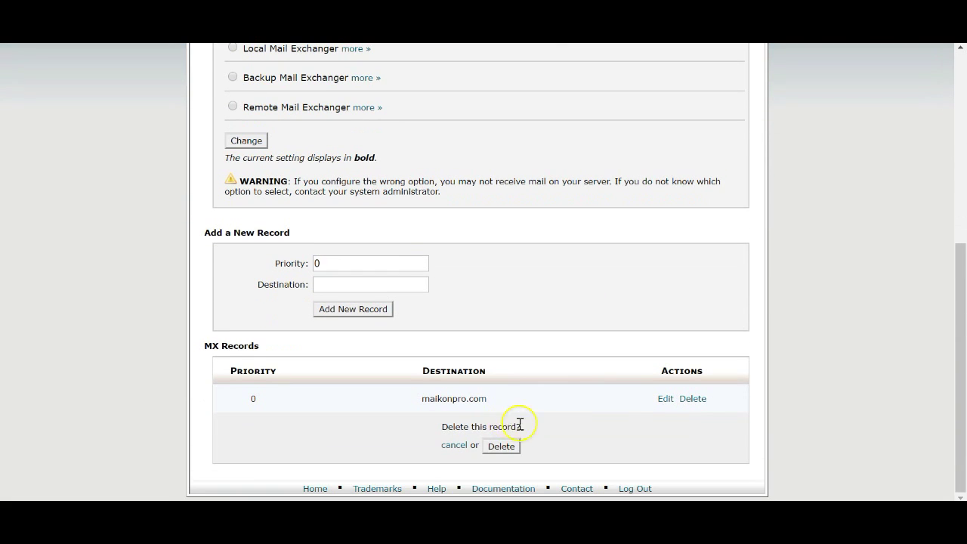
{"action": "left_click", "coordinate": [501, 445]}
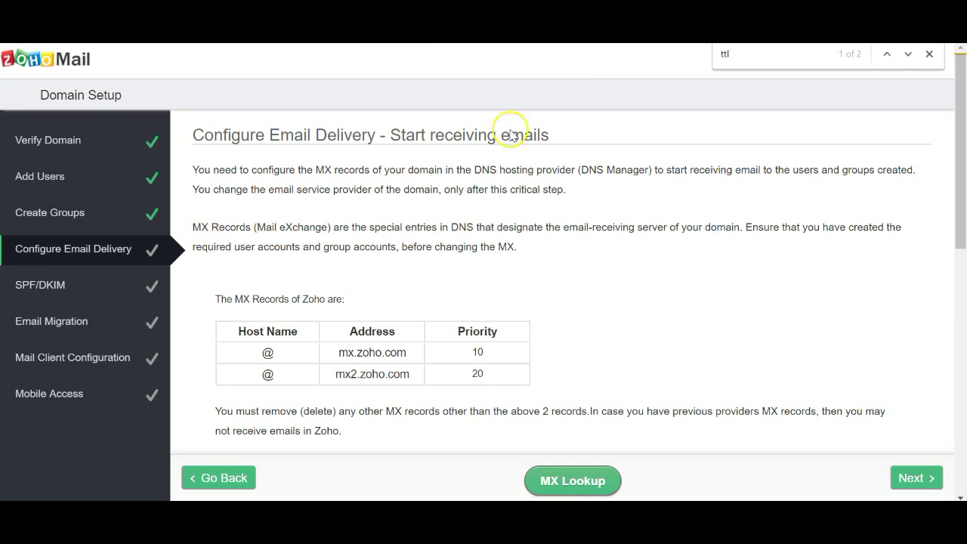
{"action": "left_click_drag", "start_coordinate": [406, 353], "coordinate": [336, 359]}
{"action": "key", "text": "ctrl+c"}
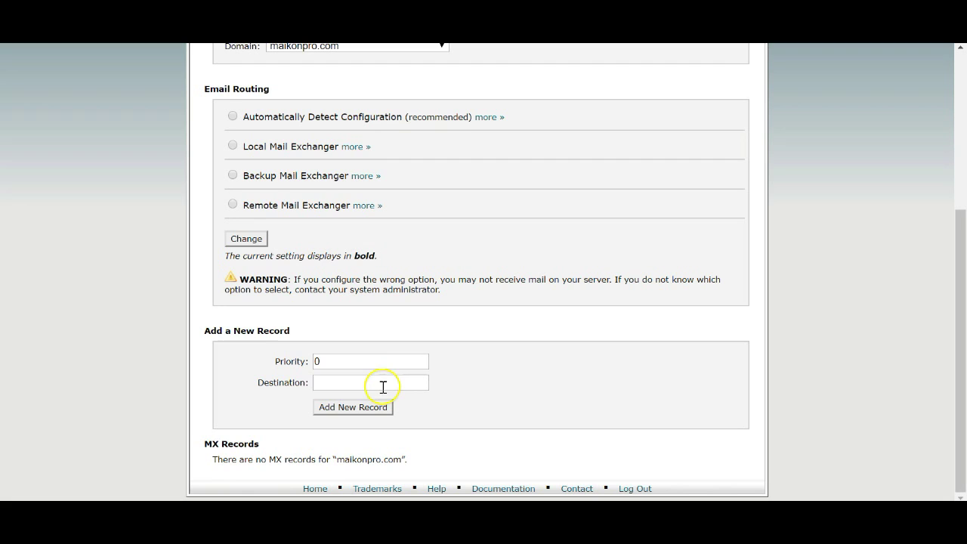
Add an MX record for mx.zoho.com at priority 10
{"action": "left_click", "coordinate": [382, 383]}
{"action": "key", "text": "ctrl+v"}
{"action": "left_click", "coordinate": [397, 362]}
{"action": "key", "text": "BackSpace"}
{"action": "type", "text": "1"}
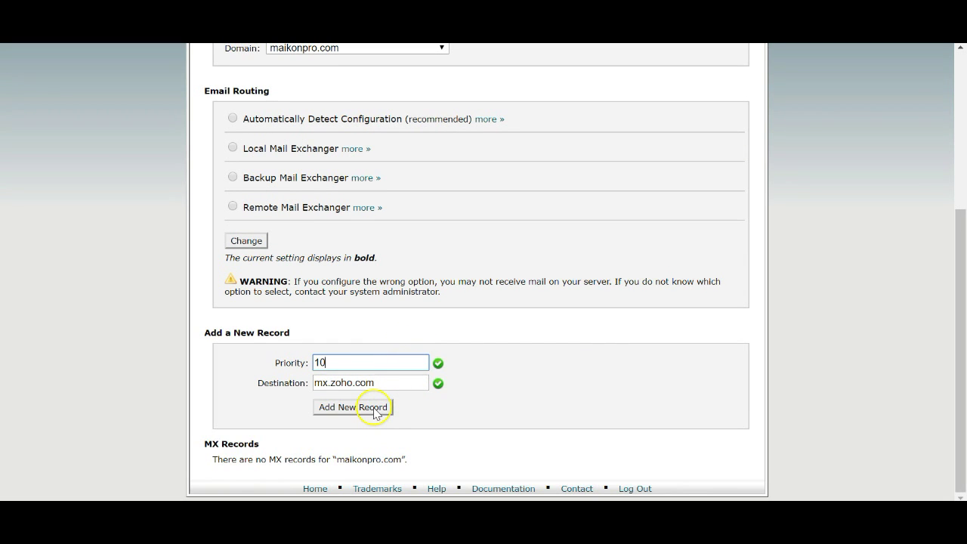
{"action": "type", "text": "0"}
{"action": "left_click", "coordinate": [373, 408]}
{"action": "scroll", "coordinate": [519, 313], "scroll_direction": "down", "scroll_amount": 1}
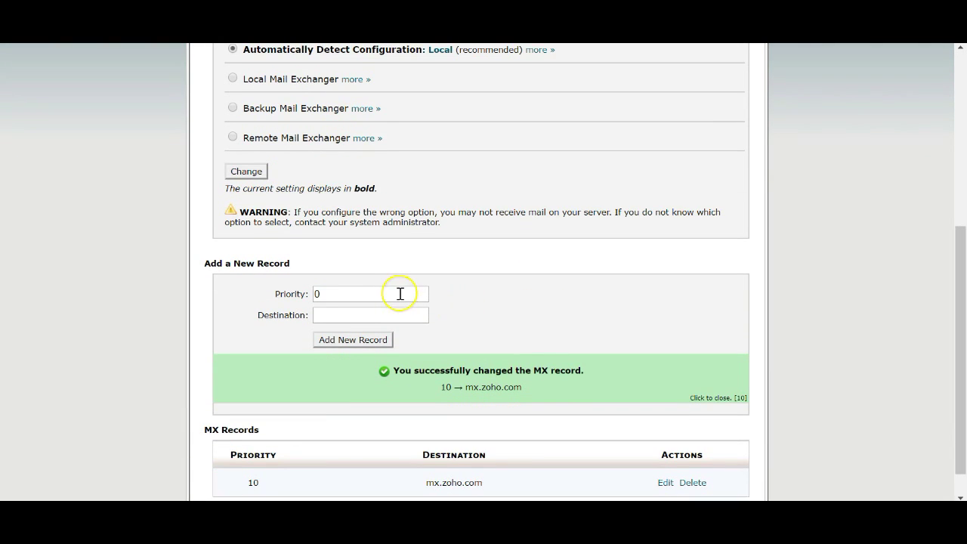
Copy mx2.zoho.com from Zoho's table and add it as an MX record at priority 20
{"action": "key", "text": "ctrl+Tab"}
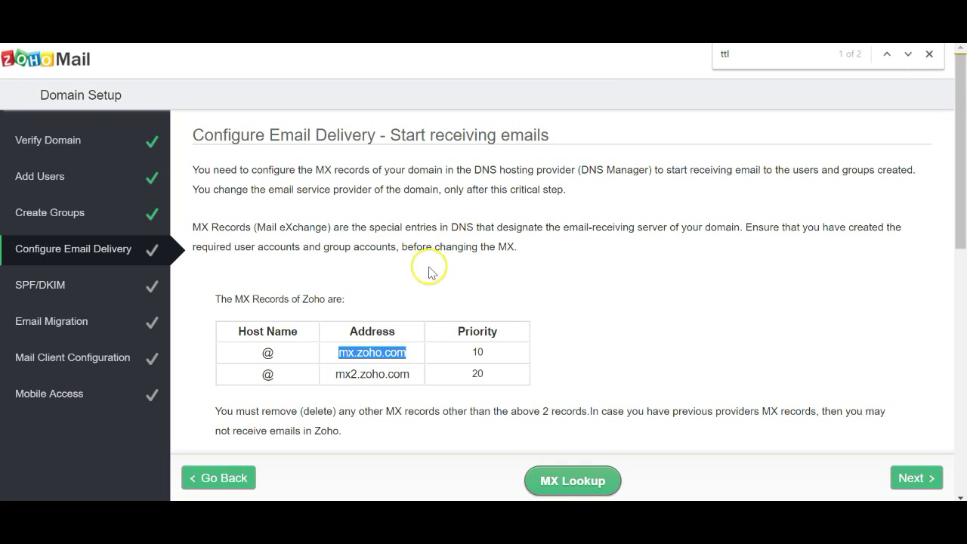
{"action": "left_click_drag", "start_coordinate": [409, 375], "coordinate": [339, 369]}
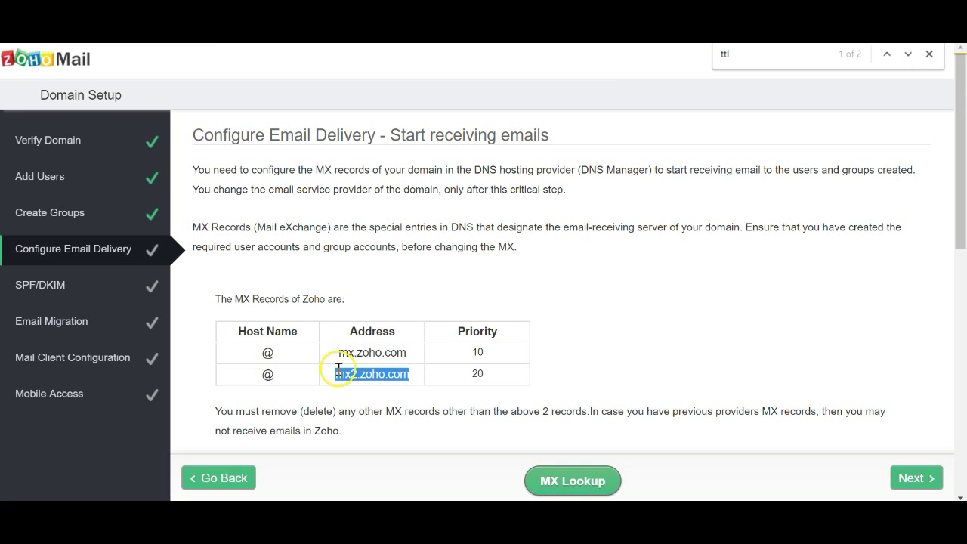
{"action": "key", "text": "ctrl+c"}
{"action": "key", "text": "ctrl+Tab"}
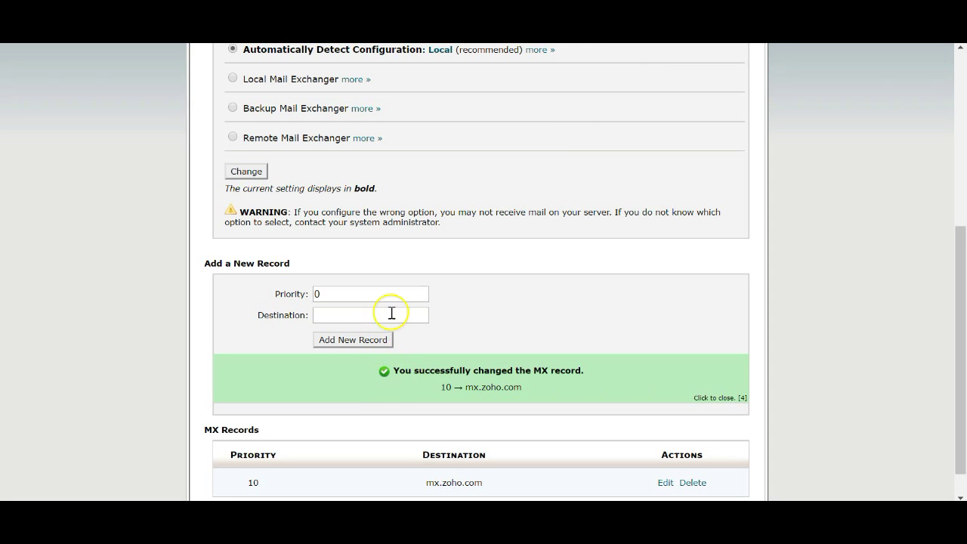
{"action": "left_click", "coordinate": [394, 314]}
{"action": "key", "text": "ctrl+v"}
{"action": "left_click", "coordinate": [390, 293]}
{"action": "type", "text": "2"}
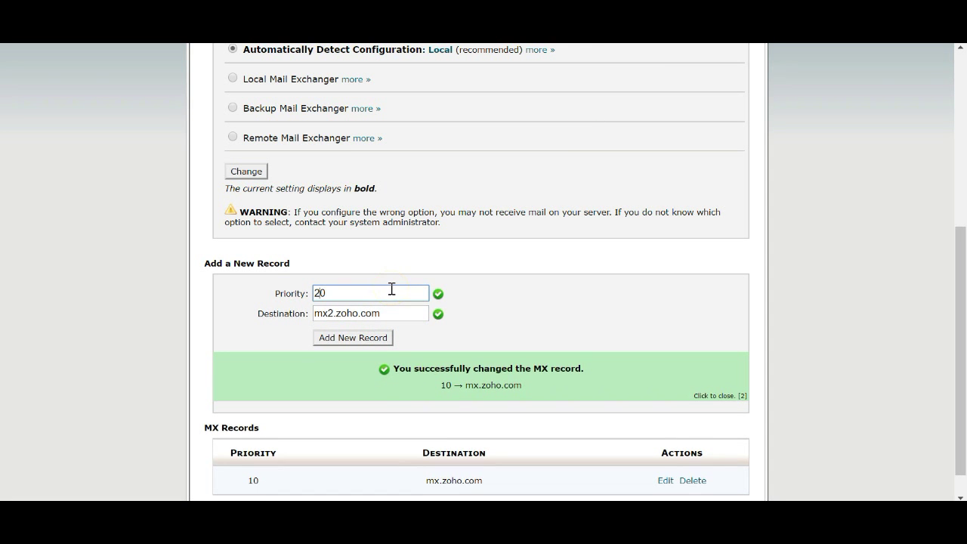
{"action": "left_click", "coordinate": [367, 344]}
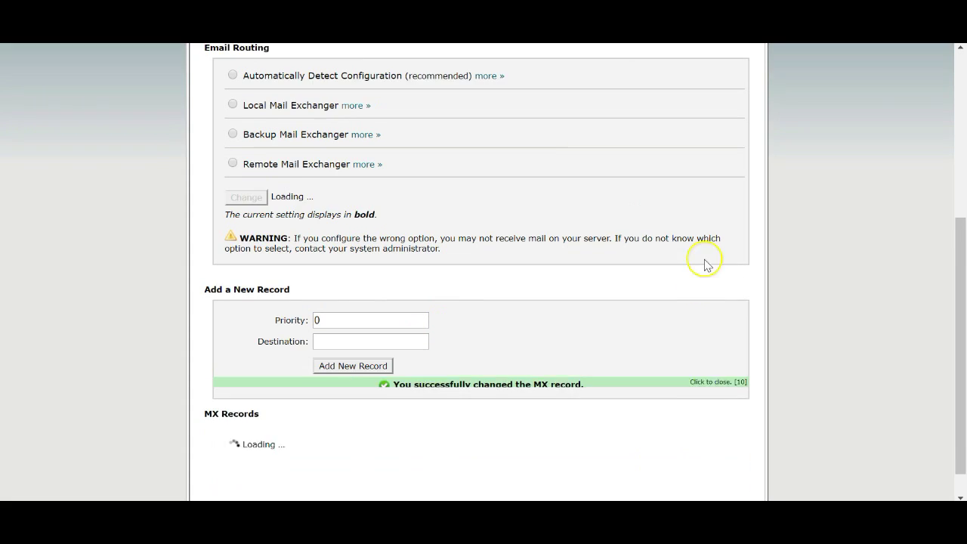
{"action": "scroll", "coordinate": [763, 274], "scroll_direction": "down", "scroll_amount": 1}
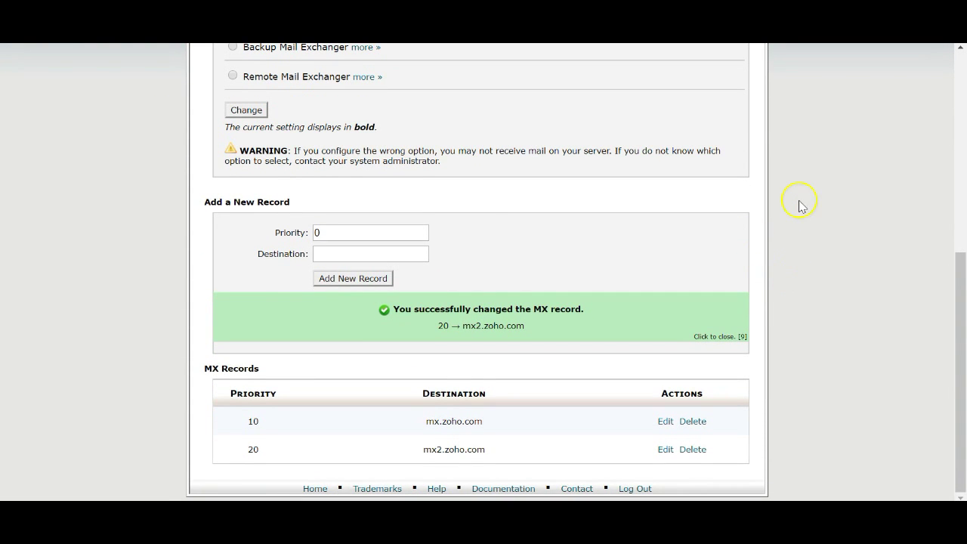
{"action": "key", "text": "ctrl+Tab"}
{"action": "scroll", "coordinate": [706, 334], "scroll_direction": "down", "scroll_amount": 5}
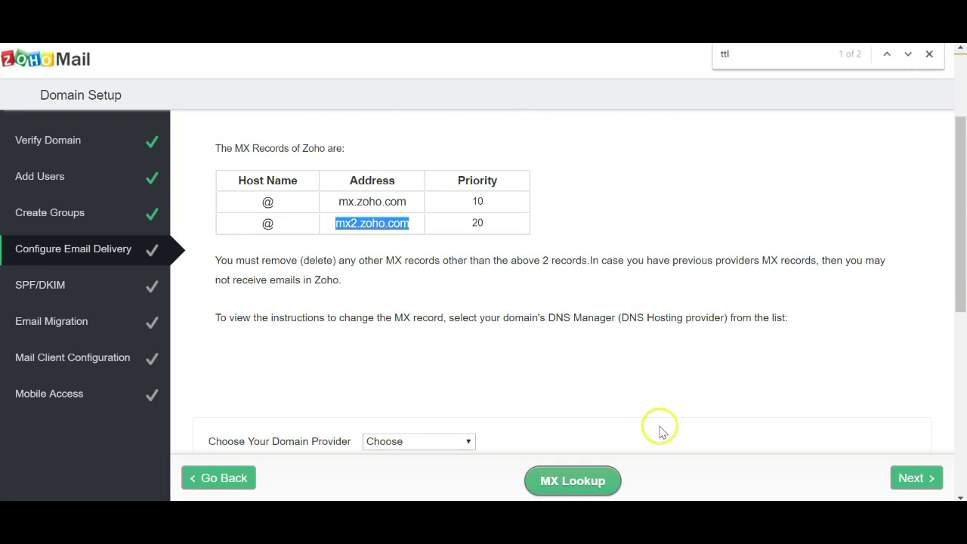
Keep the generic provider instructions and run an MX lookup for maikonpro.com
{"action": "scroll", "coordinate": [669, 387], "scroll_direction": "down", "scroll_amount": 2}
{"action": "scroll", "coordinate": [627, 328], "scroll_direction": "up", "scroll_amount": 2}
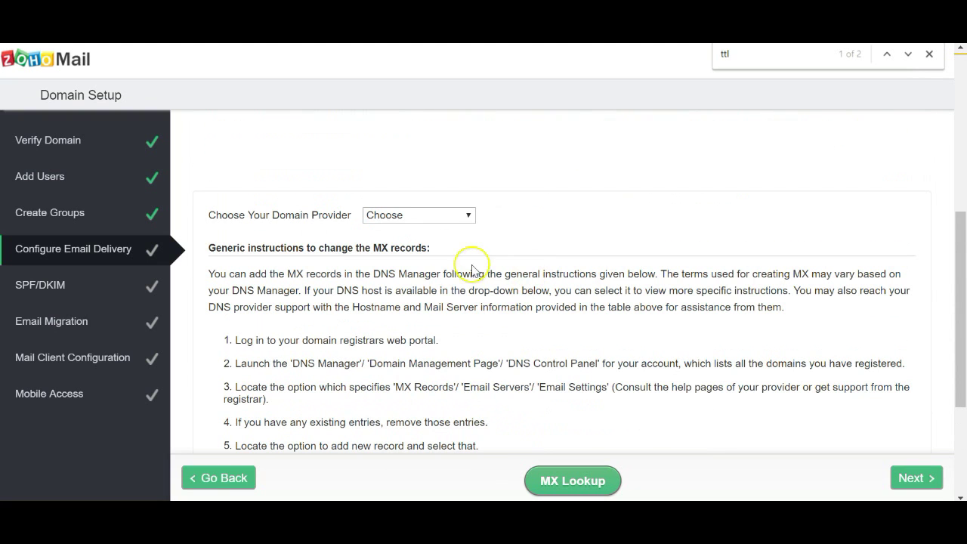
{"action": "left_click", "coordinate": [411, 220]}
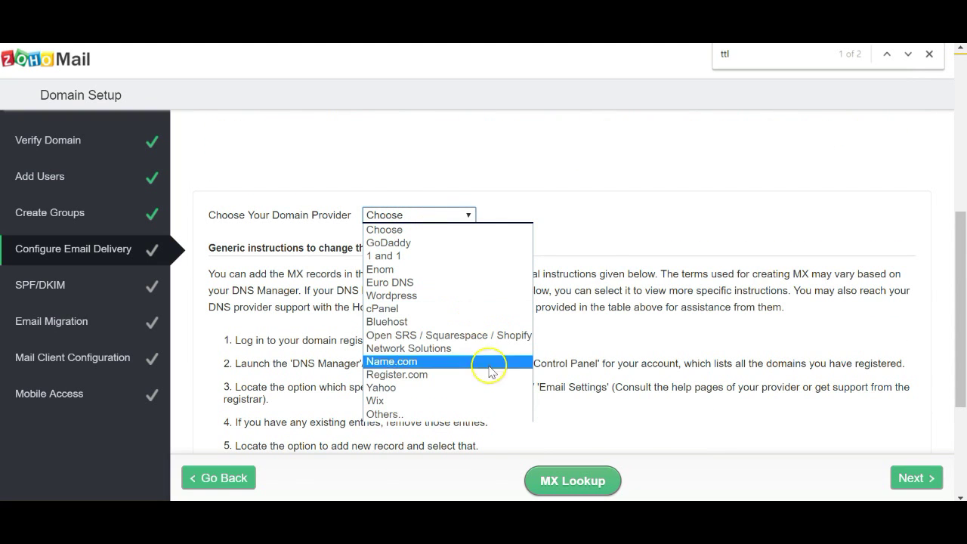
{"action": "left_click", "coordinate": [565, 348]}
{"action": "scroll", "coordinate": [633, 272], "scroll_direction": "down", "scroll_amount": 3}
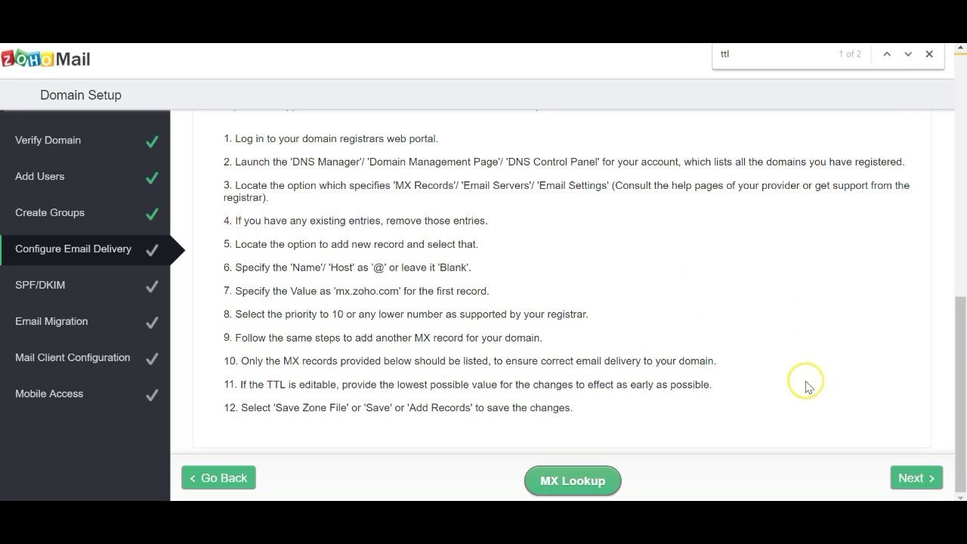
{"action": "left_click", "coordinate": [575, 483]}
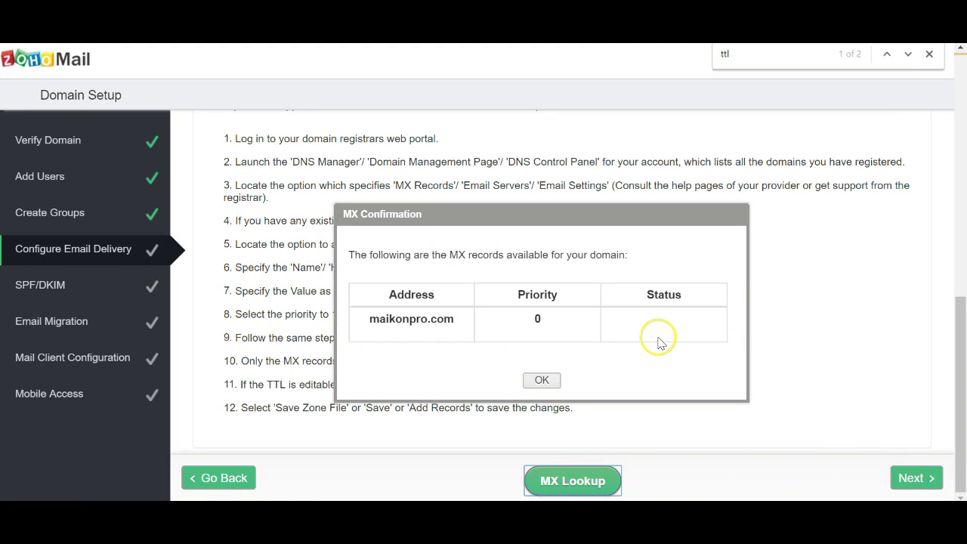
{"action": "left_click", "coordinate": [544, 382]}
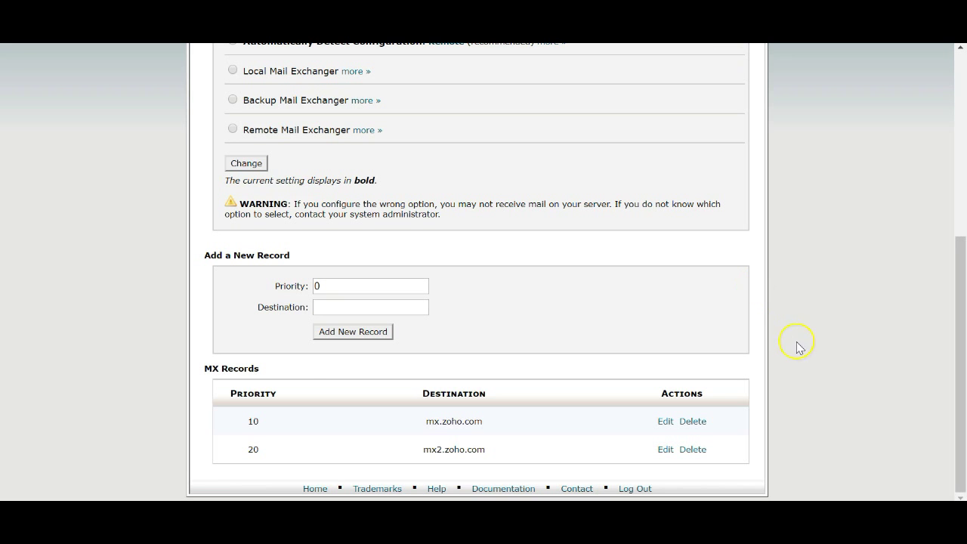
Re-run the MX lookup to confirm mx.zoho.com and mx2.zoho.com, then continue
{"action": "scroll", "coordinate": [835, 382], "scroll_direction": "up", "scroll_amount": 5}
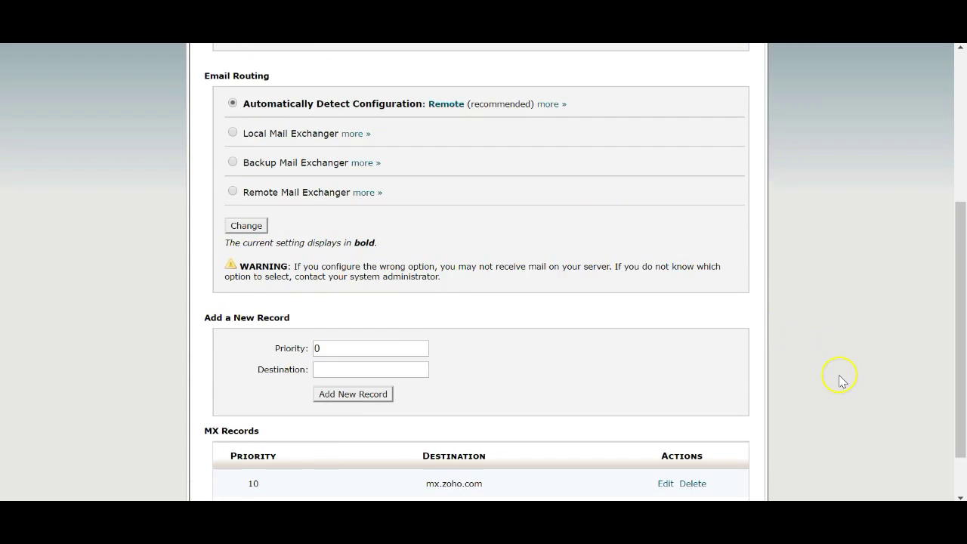
{"action": "scroll", "coordinate": [833, 385], "scroll_direction": "down", "scroll_amount": 3}
{"action": "scroll", "coordinate": [836, 387], "scroll_direction": "down", "scroll_amount": 3}
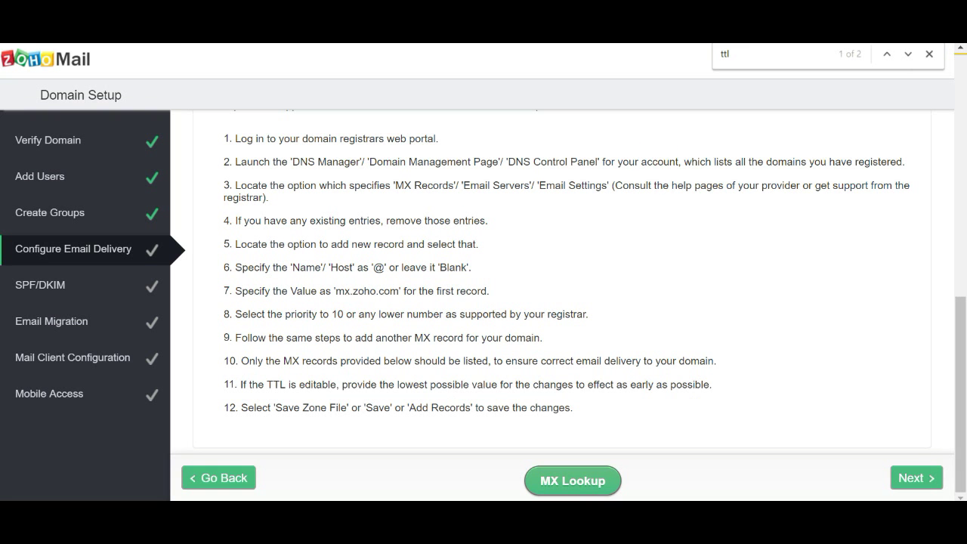
{"action": "left_click", "coordinate": [578, 485]}
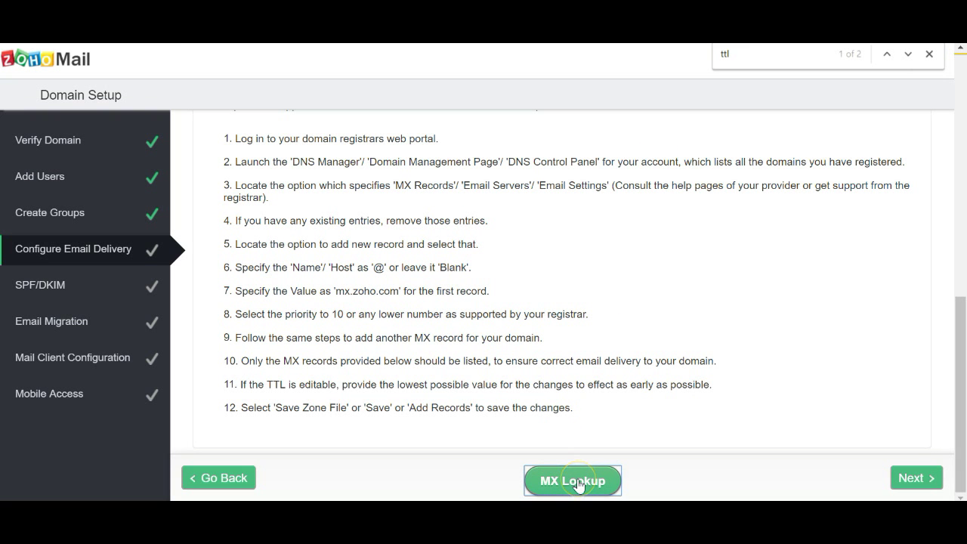
{"action": "left_click", "coordinate": [552, 424]}
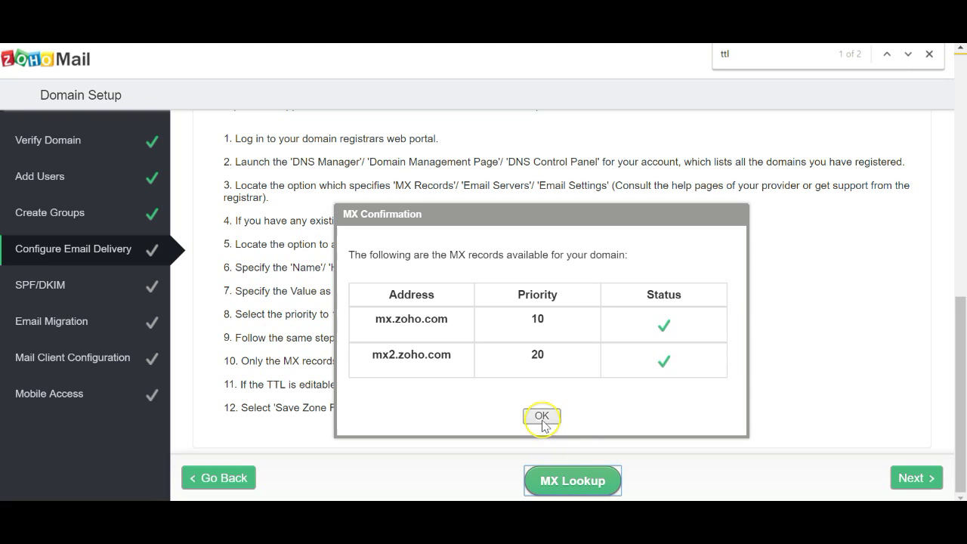
{"action": "left_click", "coordinate": [541, 416]}
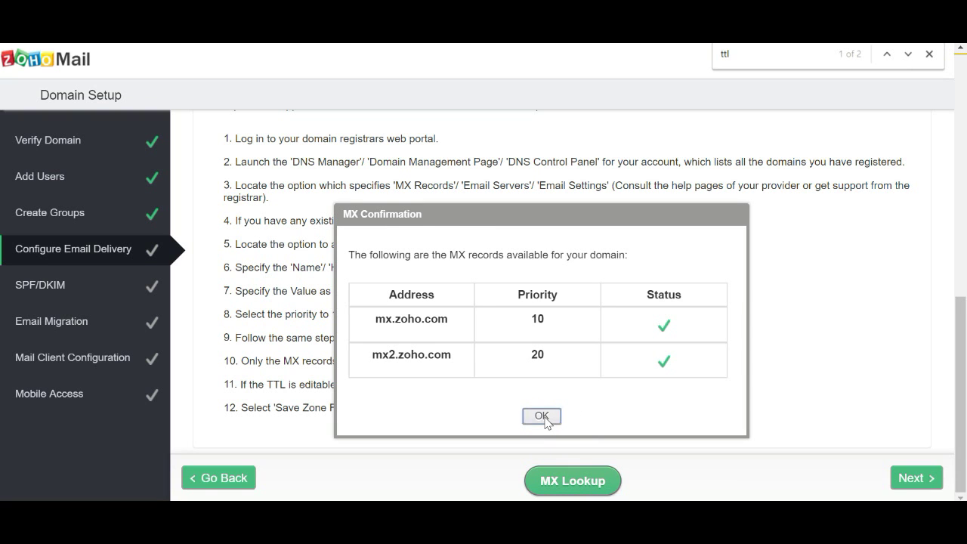
{"action": "left_click", "coordinate": [913, 479]}
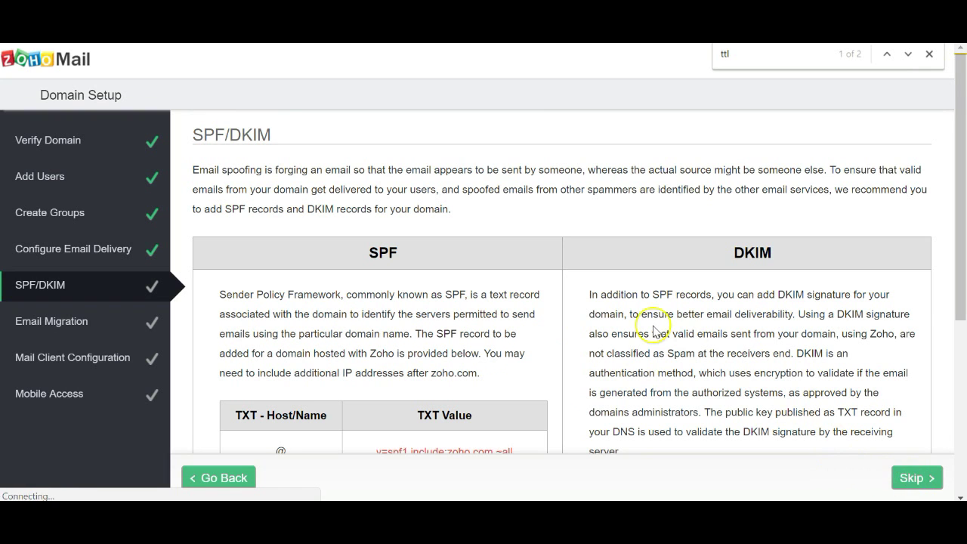
Skip SPF/DKIM, email migration, mail client and mobile access steps, then enter the inbox
{"action": "scroll", "coordinate": [644, 325], "scroll_direction": "down", "scroll_amount": 3}
{"action": "scroll", "coordinate": [639, 336], "scroll_direction": "up", "scroll_amount": 1}
{"action": "scroll", "coordinate": [637, 340], "scroll_direction": "up", "scroll_amount": 3}
{"action": "scroll", "coordinate": [627, 335], "scroll_direction": "down", "scroll_amount": 5}
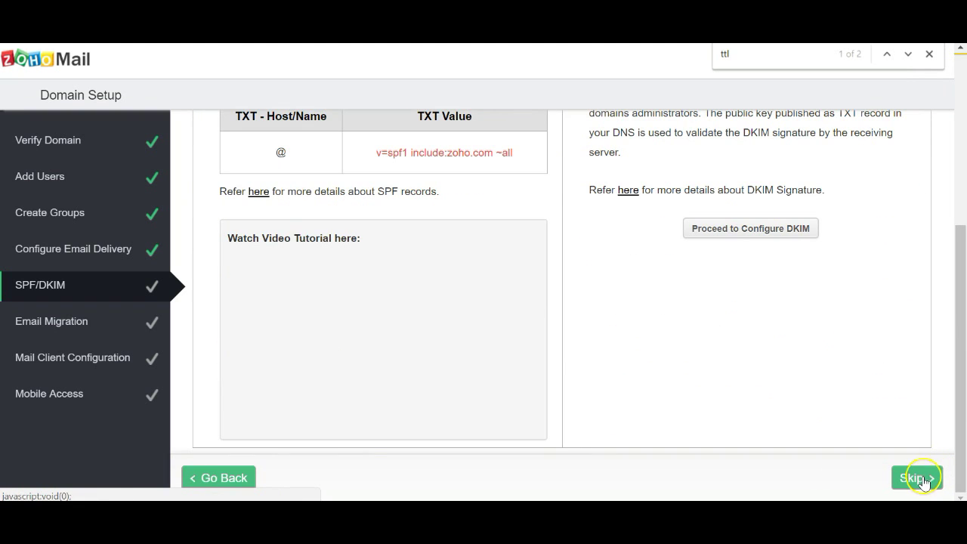
{"action": "scroll", "coordinate": [630, 272], "scroll_direction": "down", "scroll_amount": 1}
{"action": "scroll", "coordinate": [572, 320], "scroll_direction": "up", "scroll_amount": 1}
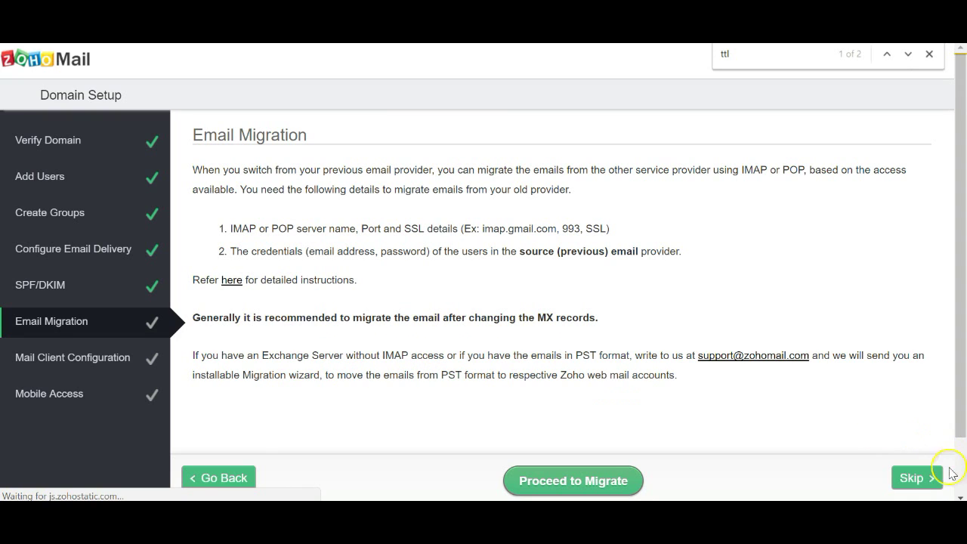
{"action": "left_click", "coordinate": [929, 482]}
{"action": "scroll", "coordinate": [453, 292], "scroll_direction": "down", "scroll_amount": 4}
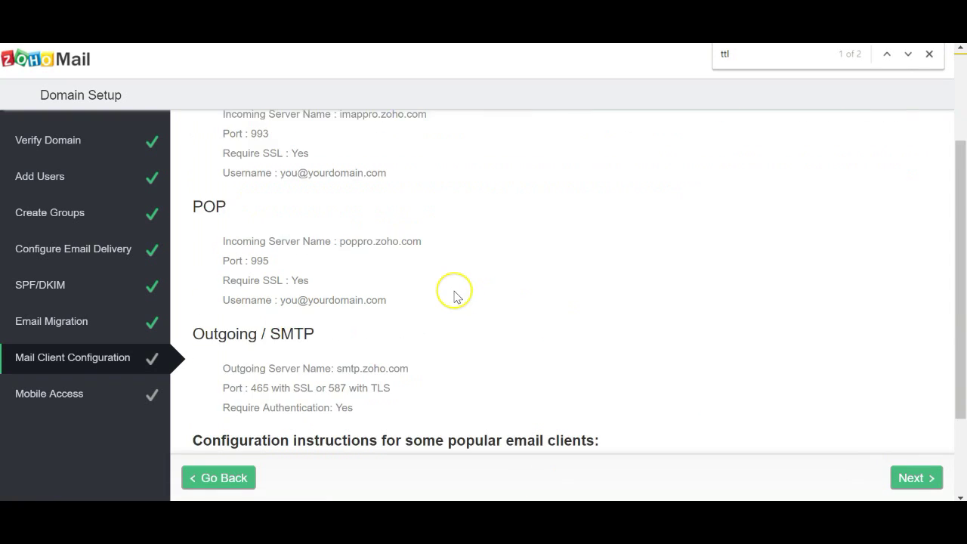
{"action": "left_click", "coordinate": [928, 482]}
{"action": "left_click", "coordinate": [927, 484]}
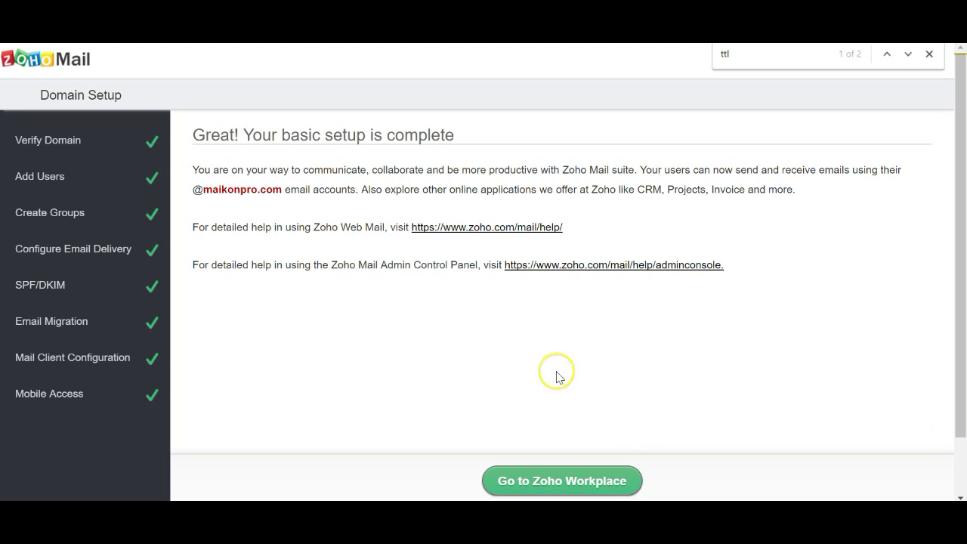
{"action": "left_click", "coordinate": [591, 483]}
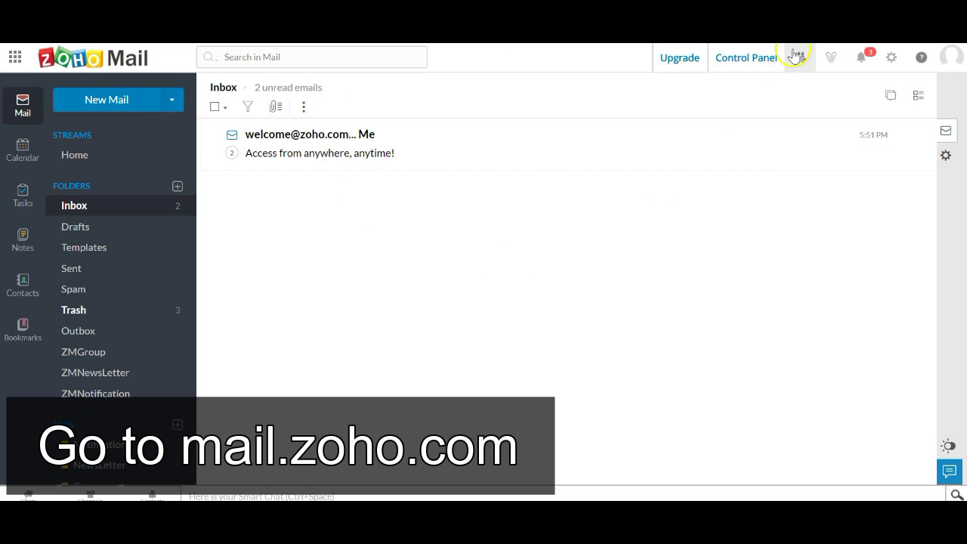
From Mail Settings, open the old-version Email forwarding and POP/IMAP page
{"action": "left_click", "coordinate": [890, 59]}
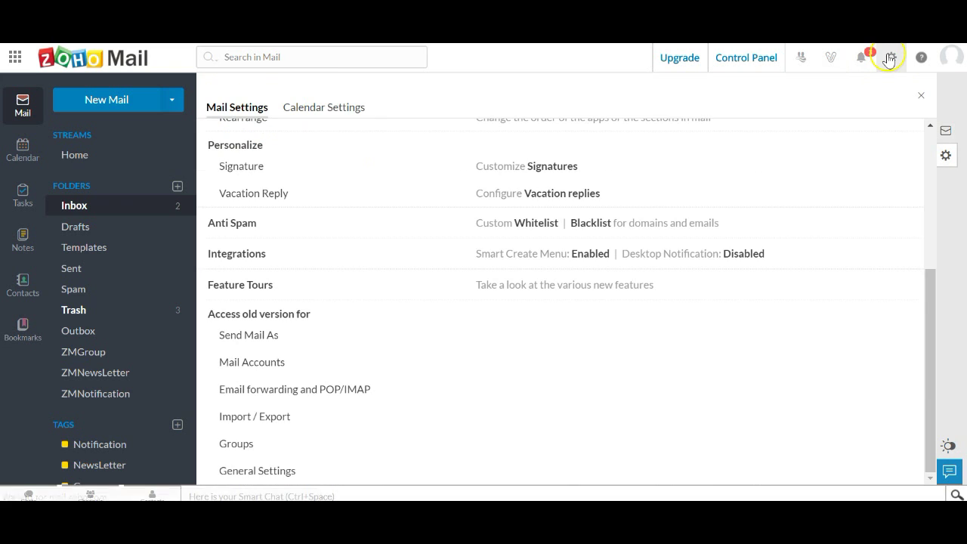
{"action": "left_click", "coordinate": [306, 393]}
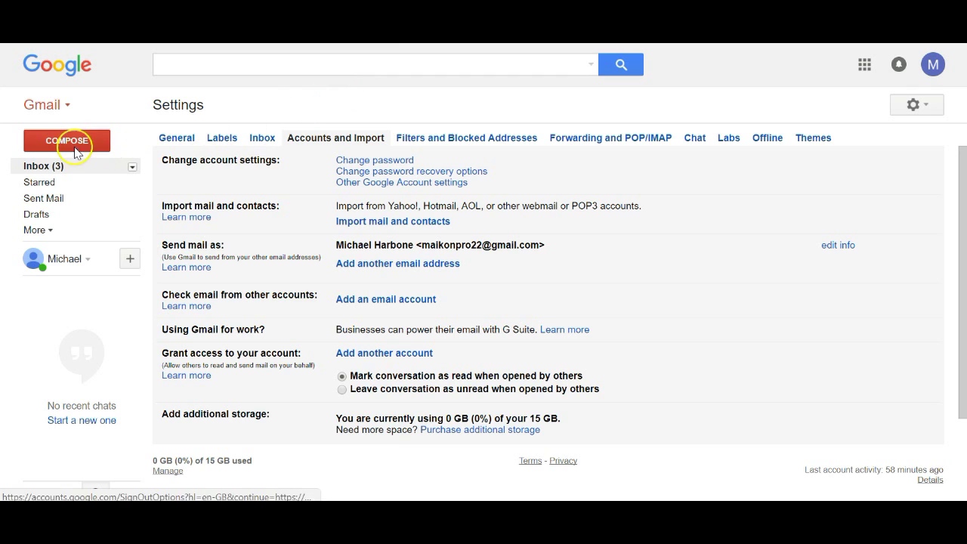
{"action": "left_click", "coordinate": [68, 140]}
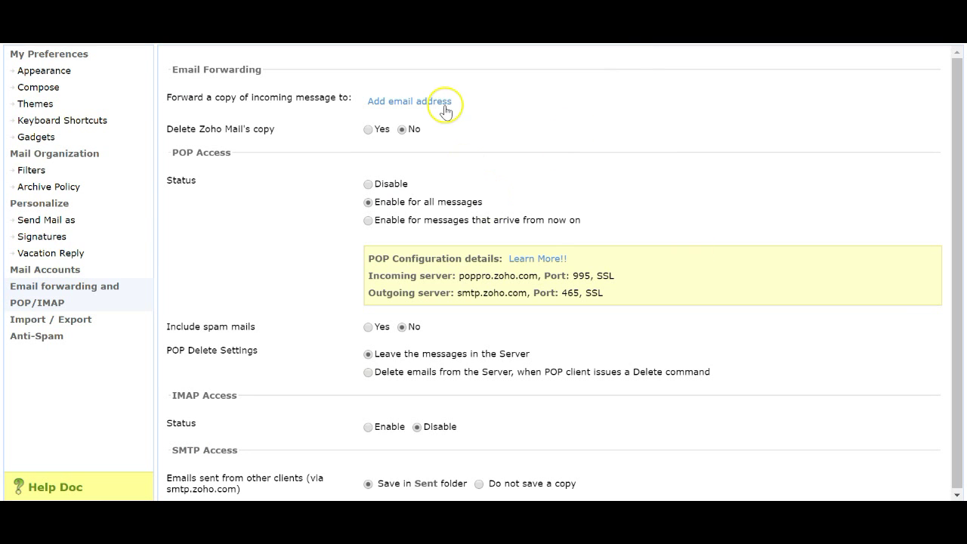
Add the Gmail account as a new Zoho forwarding address, then return to Gmail
{"action": "left_click", "coordinate": [446, 104]}
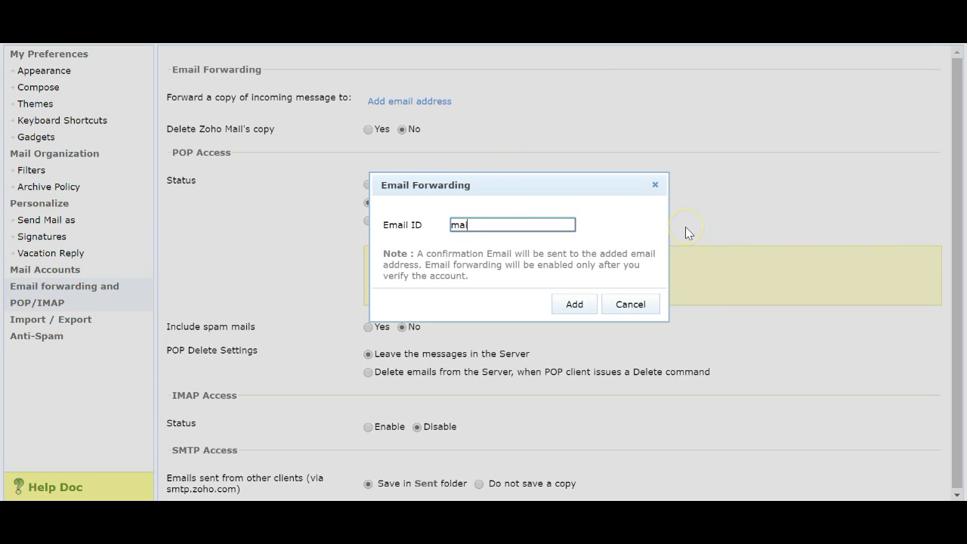
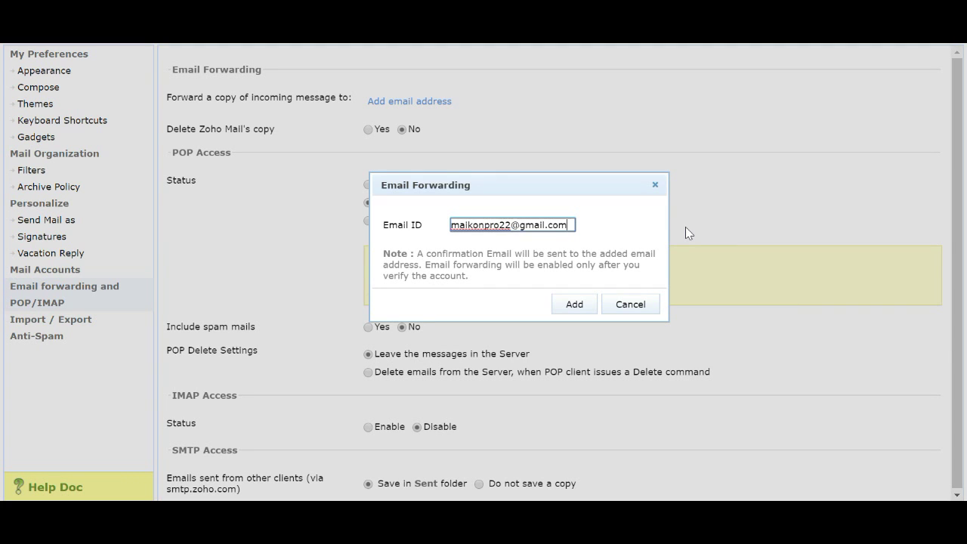
{"action": "left_click", "coordinate": [574, 303]}
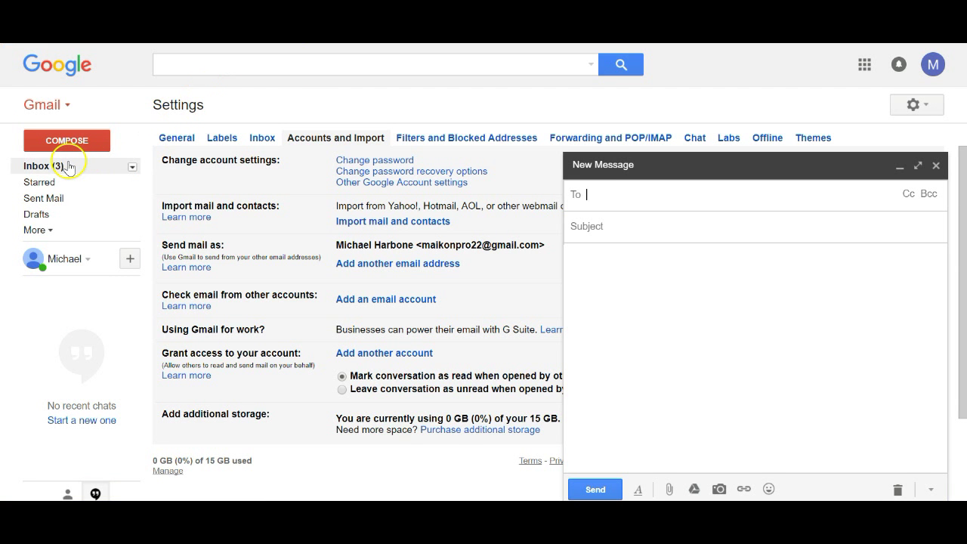
{"action": "left_click", "coordinate": [67, 165]}
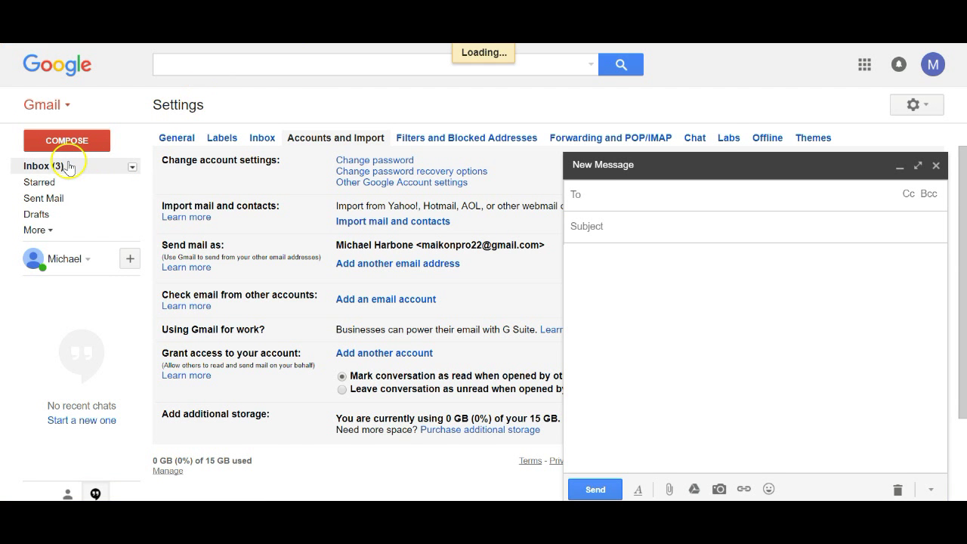
Open Zoho's forwarding confirmation email in Gmail and copy its confirmation code
{"action": "left_click", "coordinate": [934, 165]}
{"action": "left_click", "coordinate": [395, 182]}
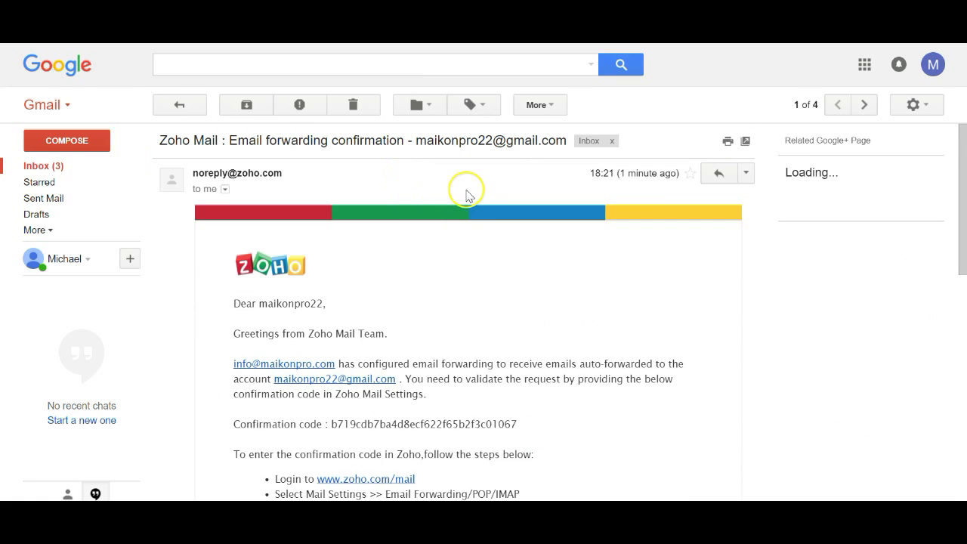
{"action": "left_click_drag", "start_coordinate": [520, 424], "coordinate": [337, 422]}
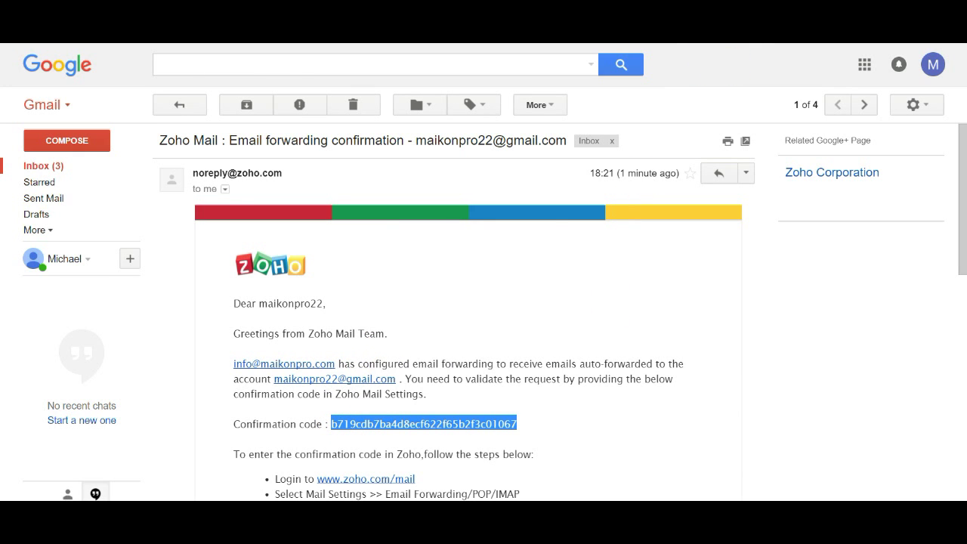
Paste the code into Zoho's Verify prompt to confirm forwarding to Gmail
{"action": "key", "text": "ctrl+Tab"}
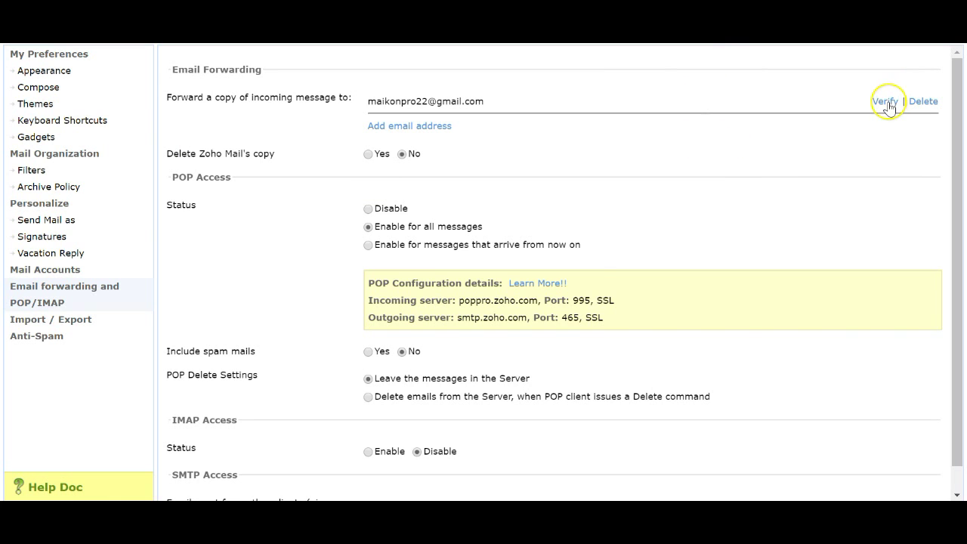
{"action": "left_click", "coordinate": [886, 102]}
{"action": "key", "text": "ctrl+v"}
{"action": "left_click", "coordinate": [597, 288]}
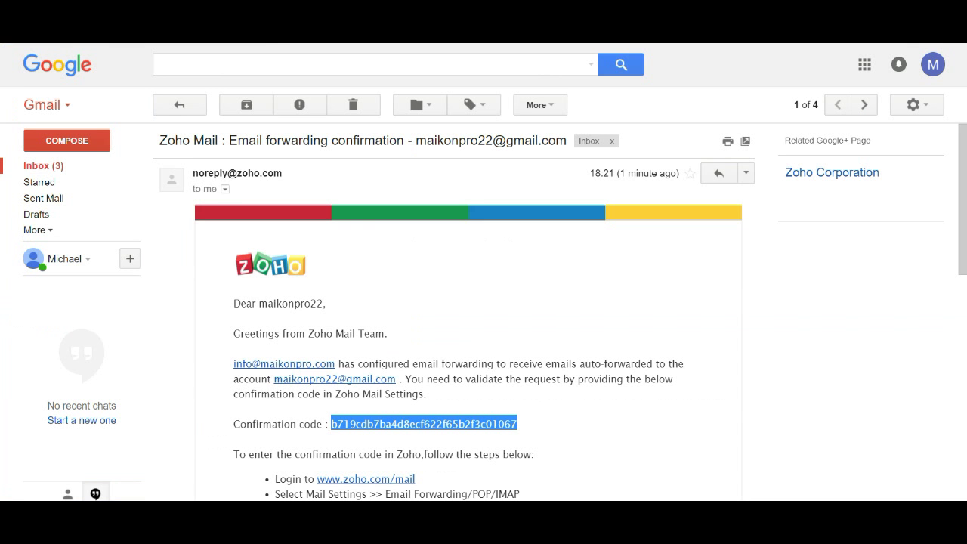
{"action": "left_click", "coordinate": [914, 106]}
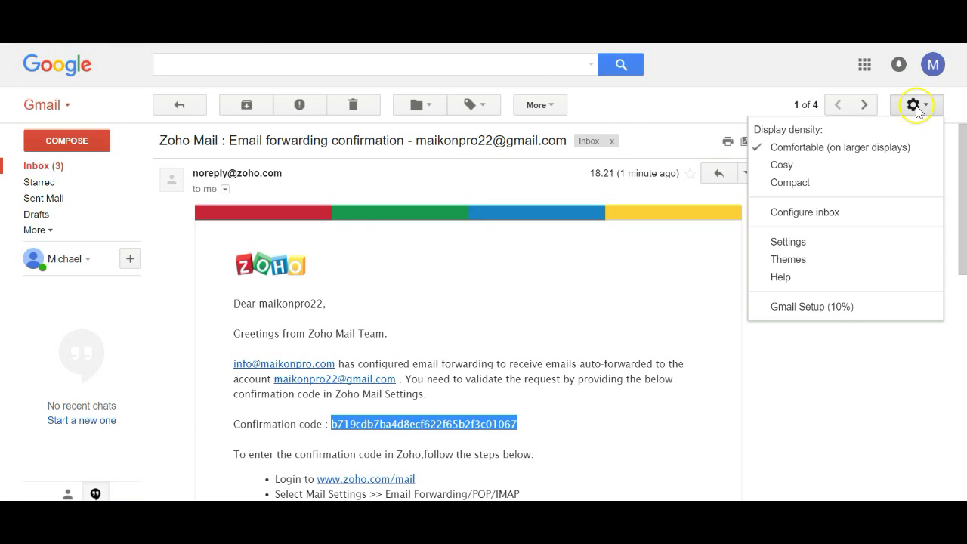
In Gmail's Accounts and Import settings, add the domain's info address as a send-as address
{"action": "left_click", "coordinate": [793, 242]}
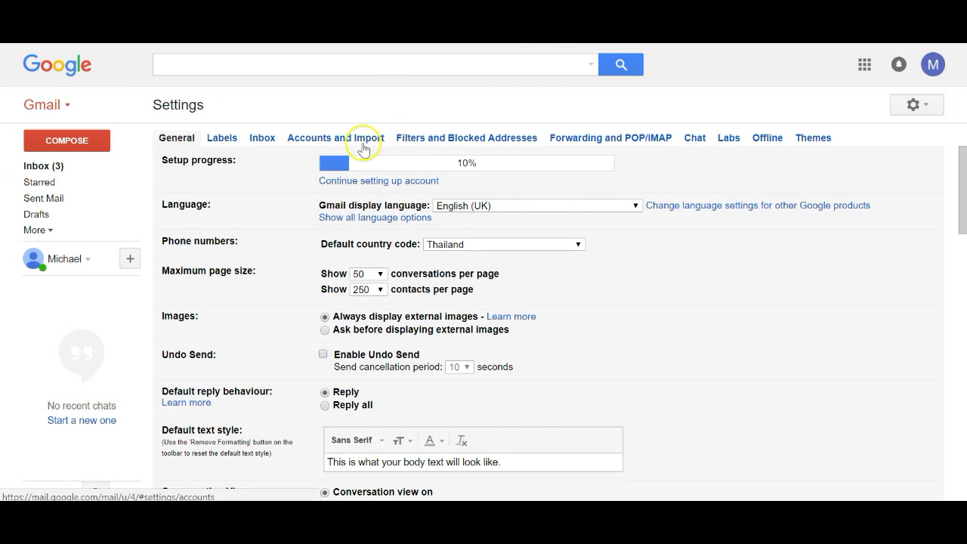
{"action": "left_click", "coordinate": [362, 141]}
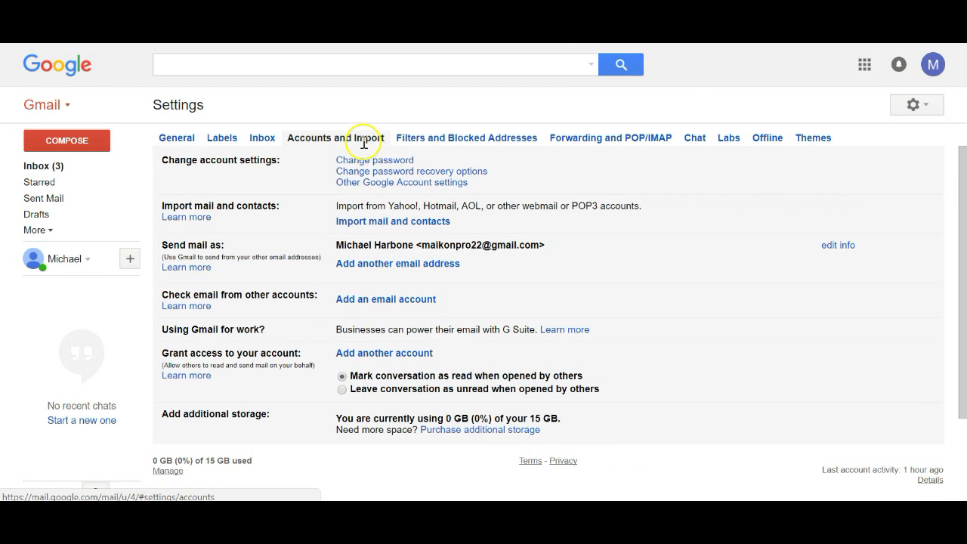
{"action": "left_click", "coordinate": [437, 263]}
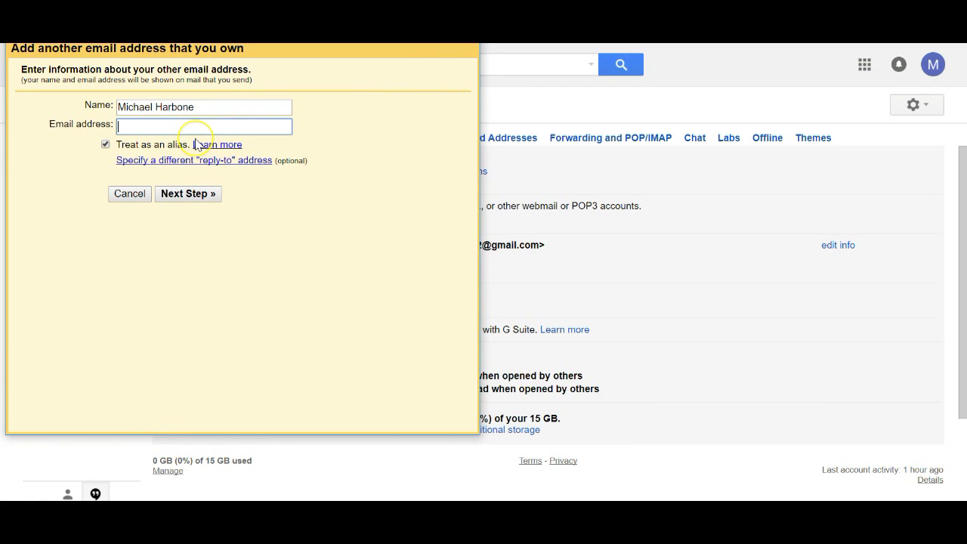
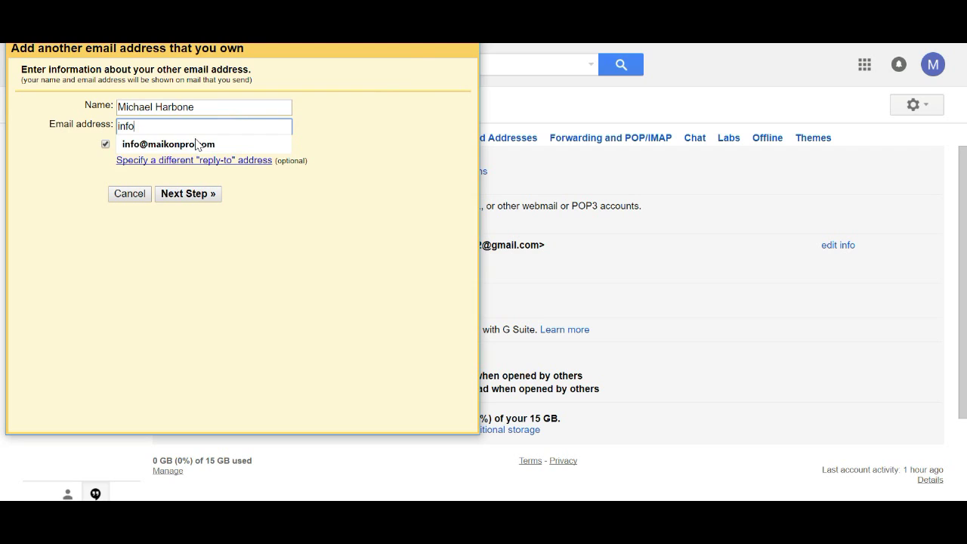
{"action": "mouse_move", "coordinate": [195, 144]}
{"action": "key", "text": "ctrl+a"}
{"action": "key", "text": "ctrl+c"}
{"action": "left_click", "coordinate": [204, 145]}
{"action": "left_click", "coordinate": [194, 194]}
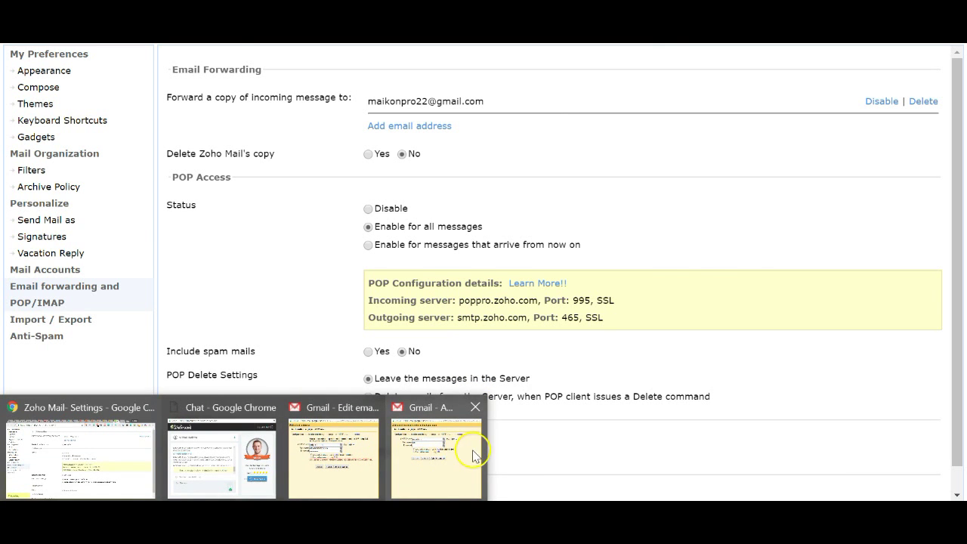
Enter SMTP server smtp.zoho.com, the full address as username, port 465 with SSL, and password
{"action": "mouse_move", "coordinate": [455, 459]}
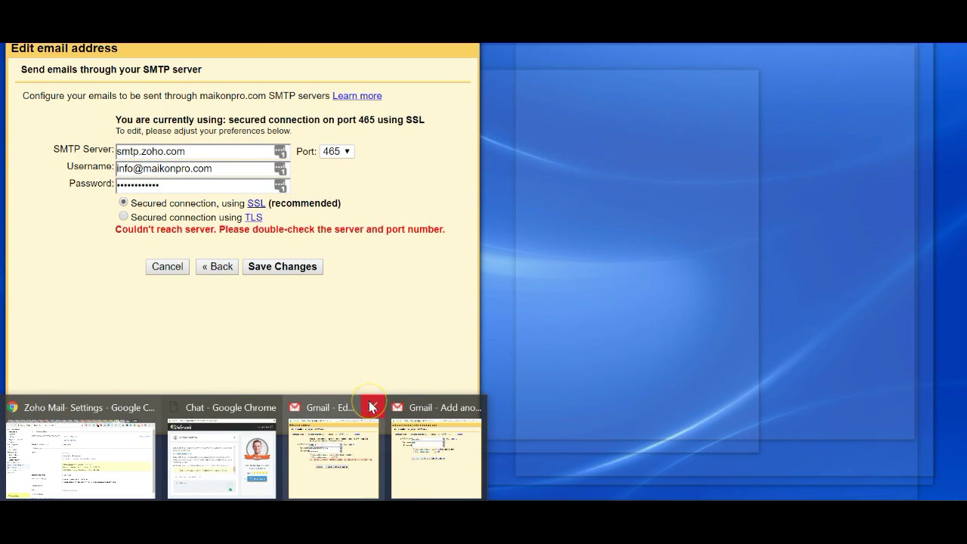
{"action": "left_click", "coordinate": [372, 406]}
{"action": "left_click", "coordinate": [387, 457]}
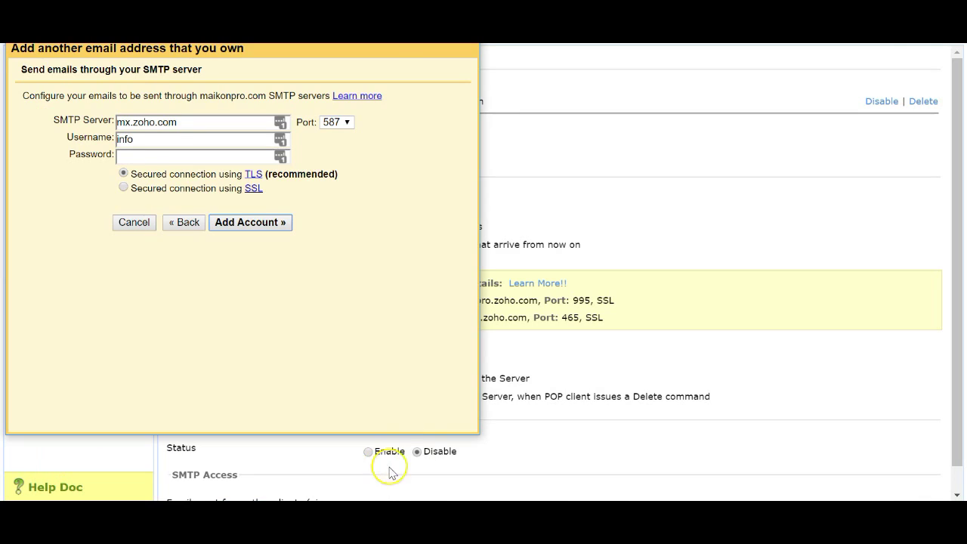
{"action": "double_click", "coordinate": [119, 119]}
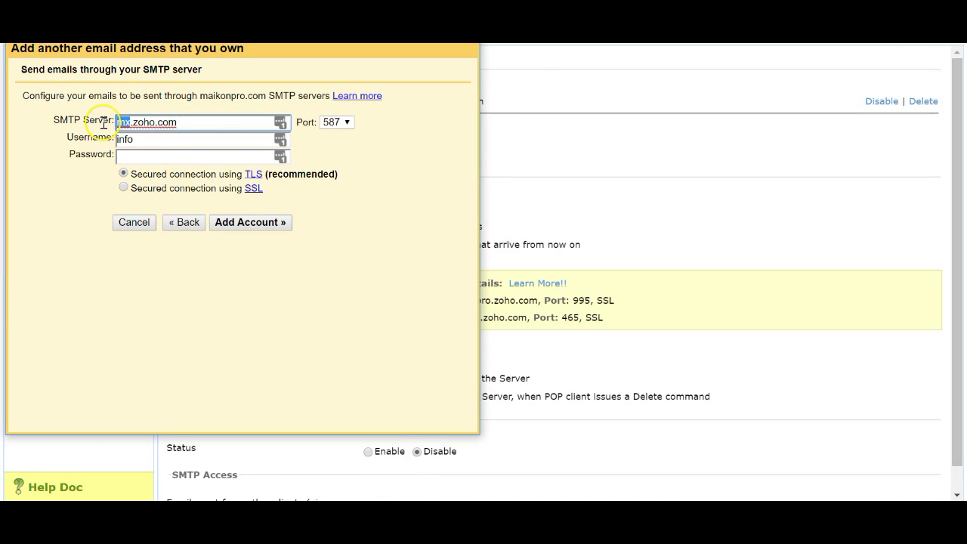
{"action": "left_click_drag", "start_coordinate": [227, 48], "coordinate": [196, 60]}
{"action": "type", "text": "sm"}
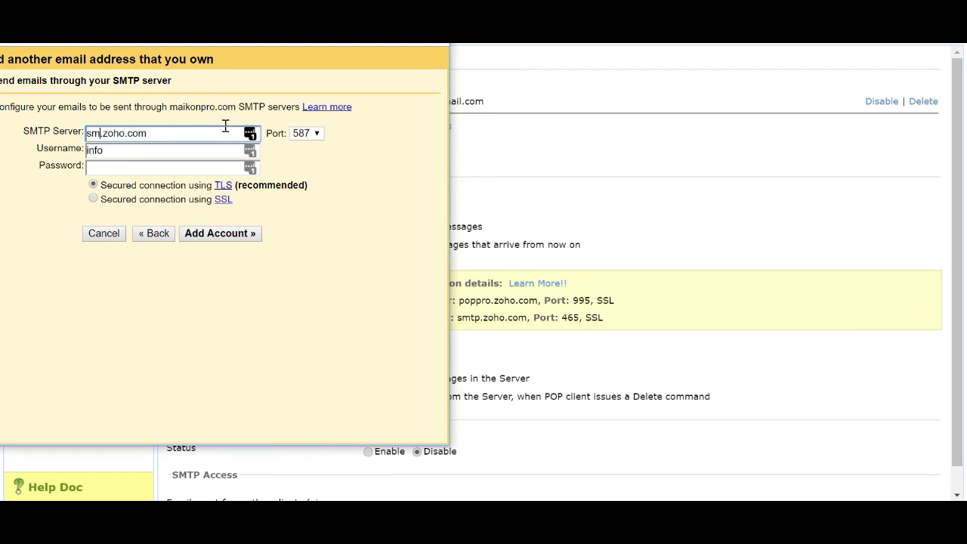
{"action": "key", "text": "Tab"}
{"action": "key", "text": "Tab"}
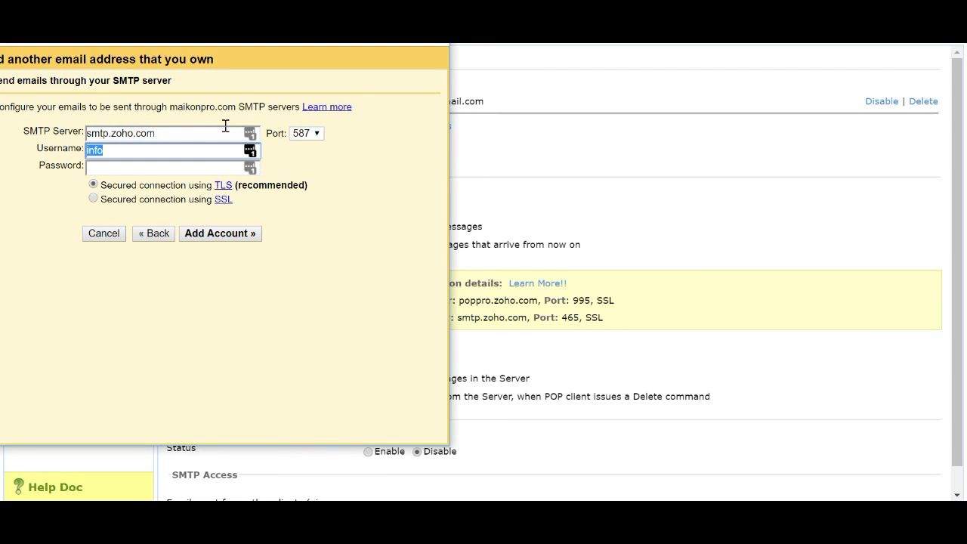
{"action": "key", "text": "ctrl+v"}
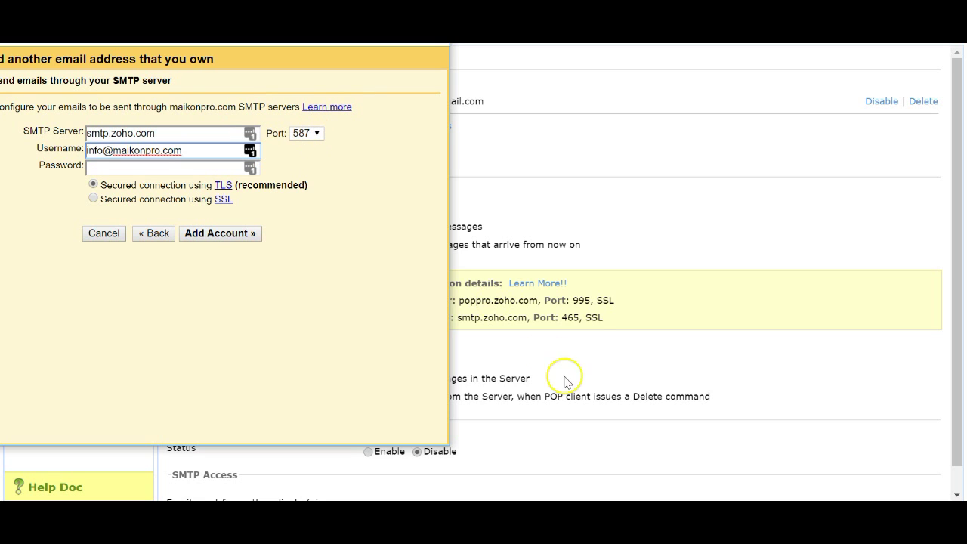
{"action": "left_click", "coordinate": [305, 133]}
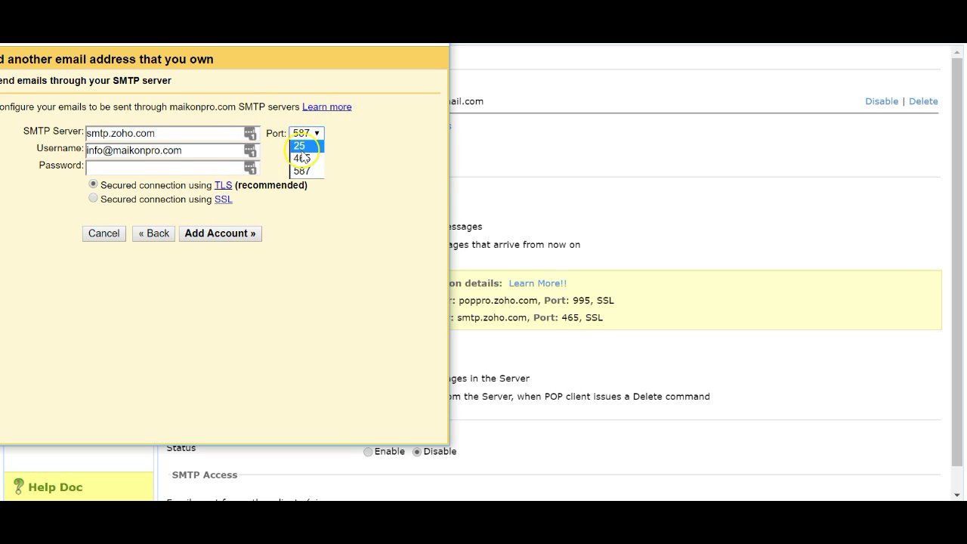
{"action": "left_click", "coordinate": [306, 158]}
{"action": "left_click", "coordinate": [203, 166]}
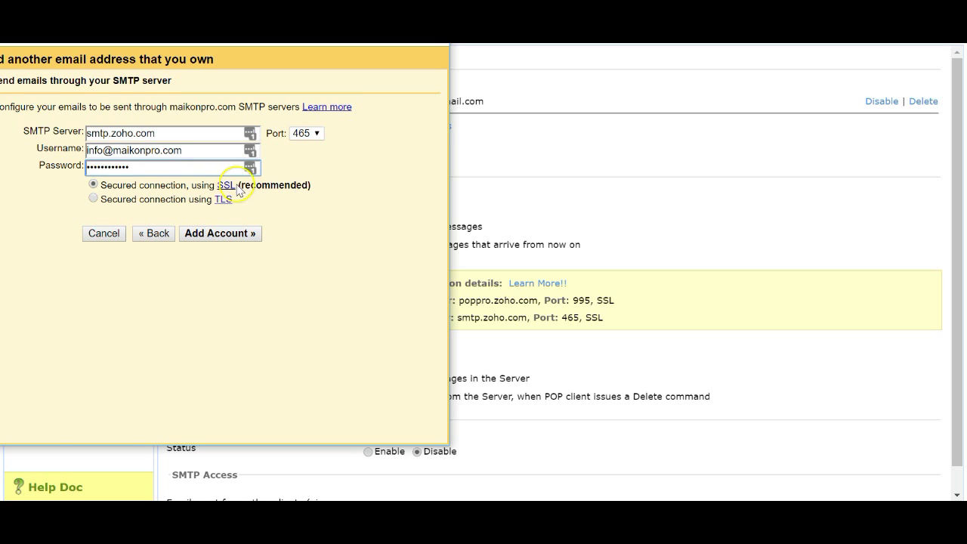
{"action": "left_click", "coordinate": [236, 235]}
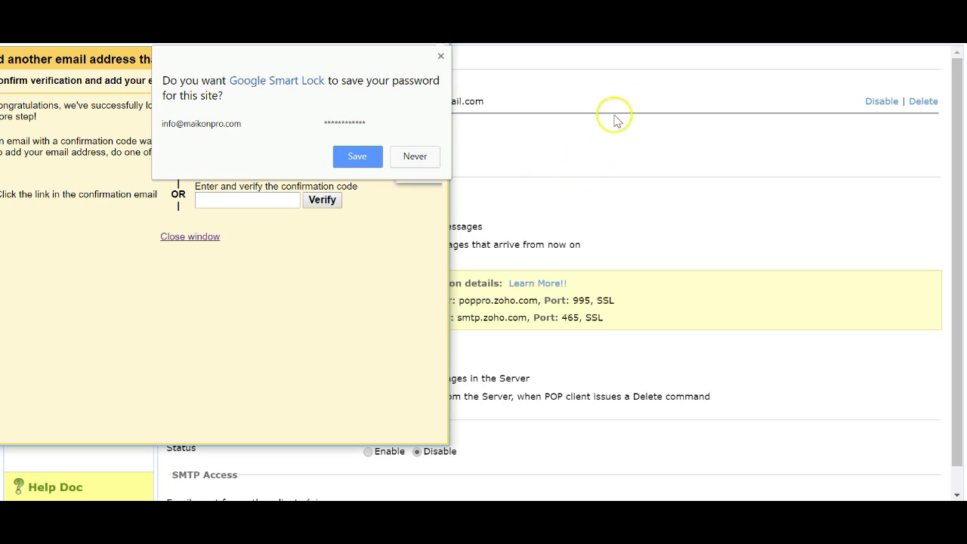
{"action": "left_click", "coordinate": [413, 156]}
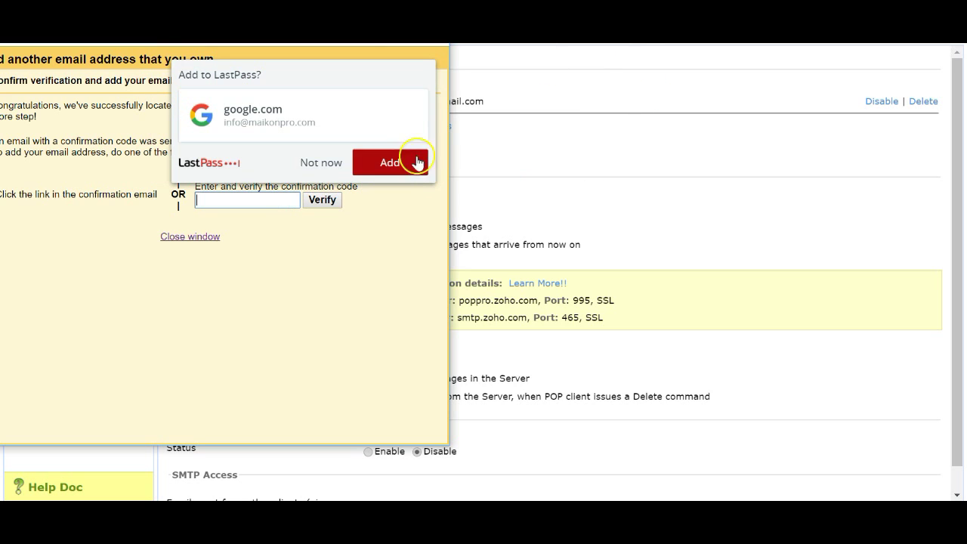
{"action": "left_click", "coordinate": [316, 162]}
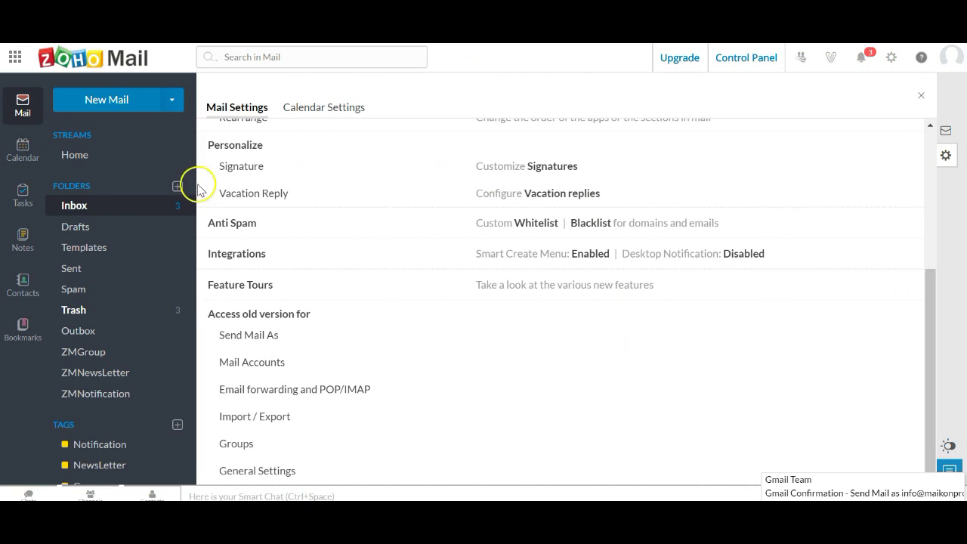
{"action": "left_click", "coordinate": [79, 207]}
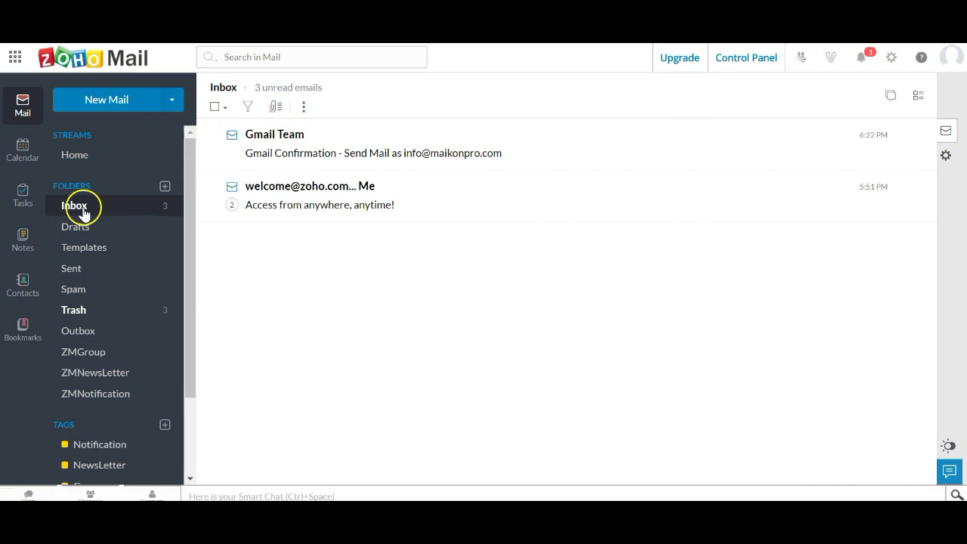
{"action": "left_click", "coordinate": [346, 136]}
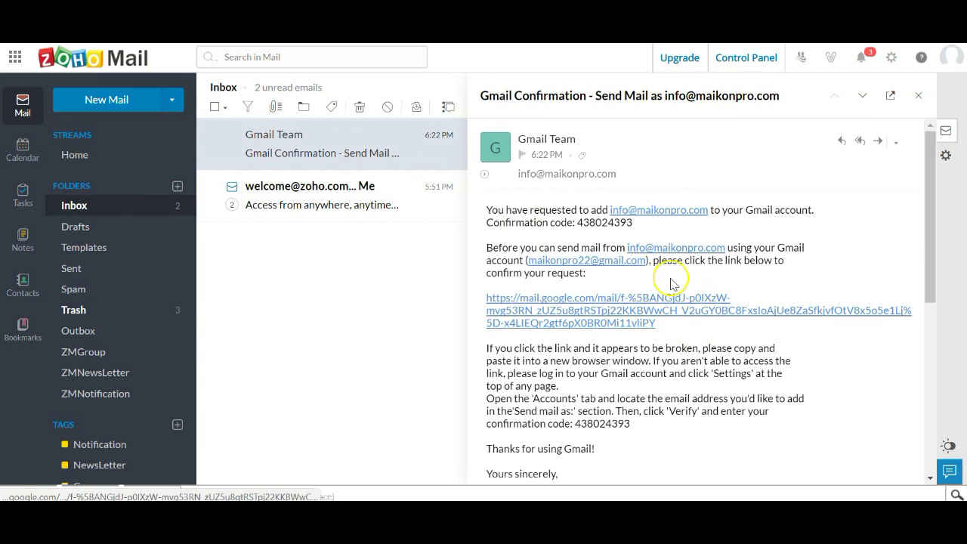
{"action": "left_click_drag", "start_coordinate": [634, 222], "coordinate": [578, 220]}
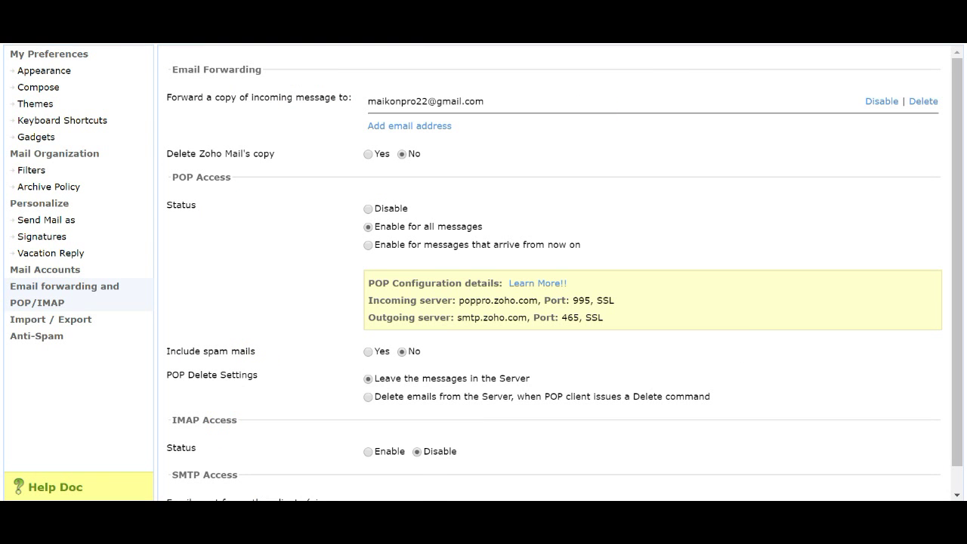
Paste the confirmation code into Gmail's verification popup and verify the send-as address
{"action": "left_click", "coordinate": [371, 457]}
{"action": "left_click", "coordinate": [275, 198]}
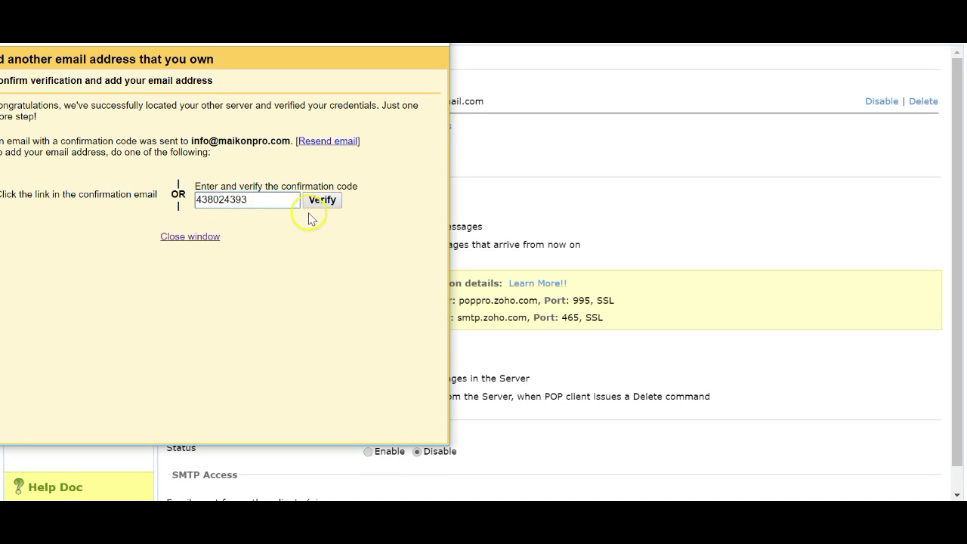
{"action": "left_click", "coordinate": [332, 204]}
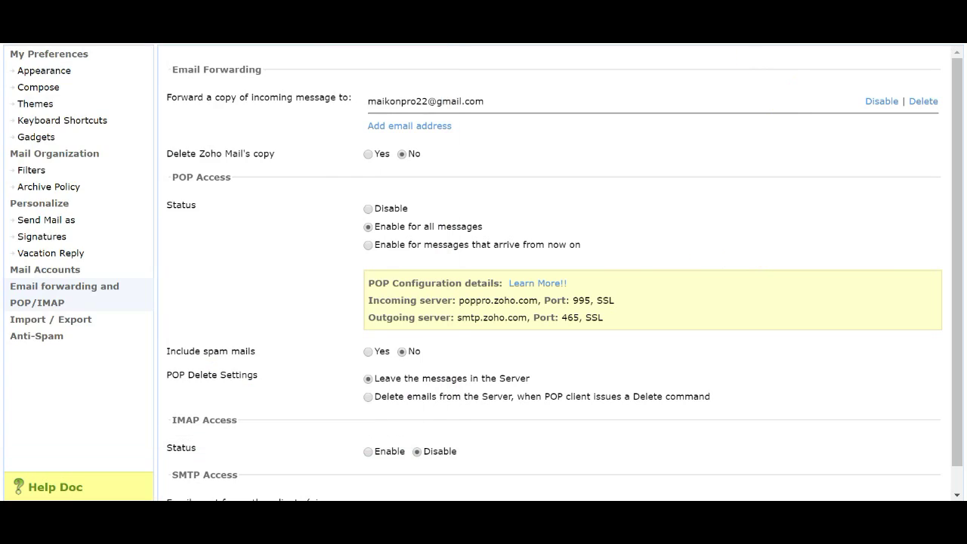
{"action": "key", "text": "ctrl+Tab"}
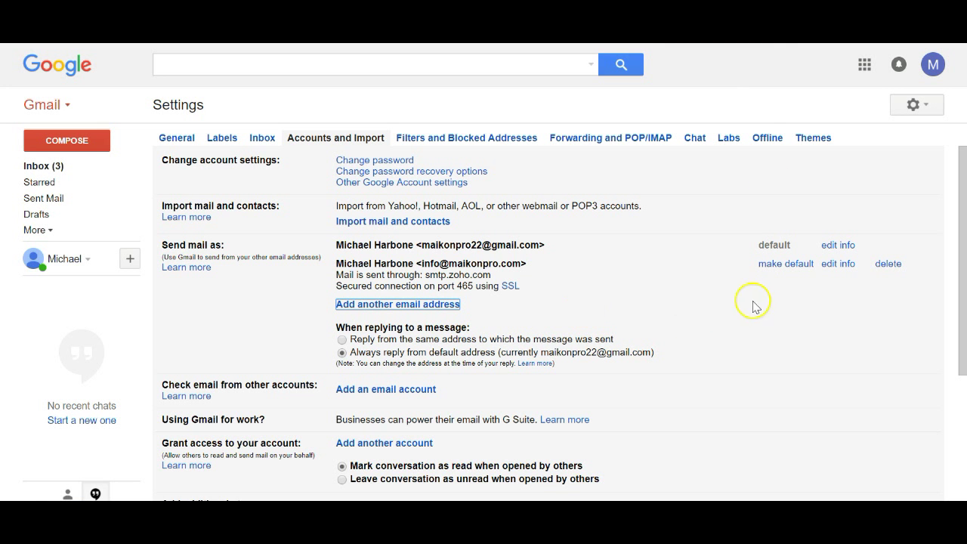
Make the domain's info address the default send-as address in Gmail
{"action": "left_click", "coordinate": [784, 268]}
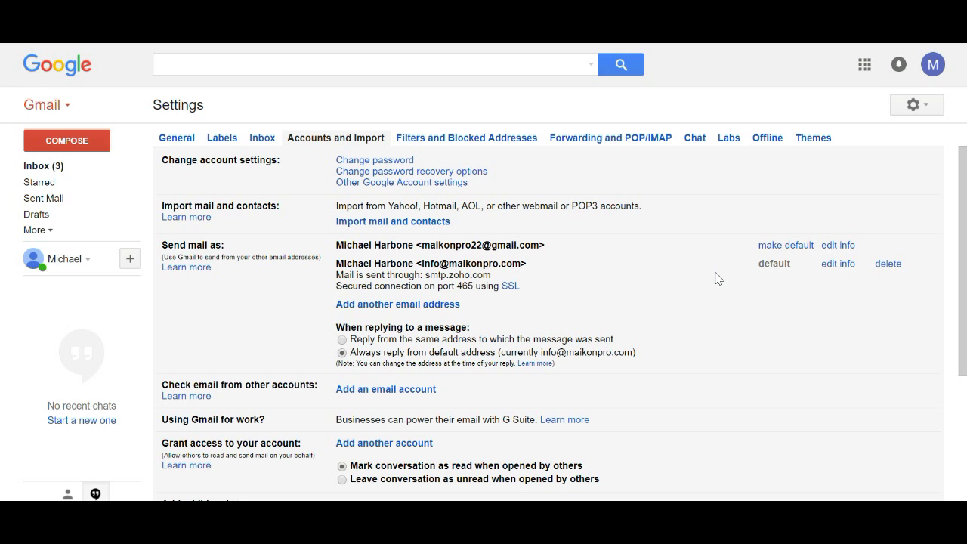
Follow the link in Gmail's Confirmation email, confirm sending as the info address, and return to the inbox
{"action": "left_click", "coordinate": [83, 174]}
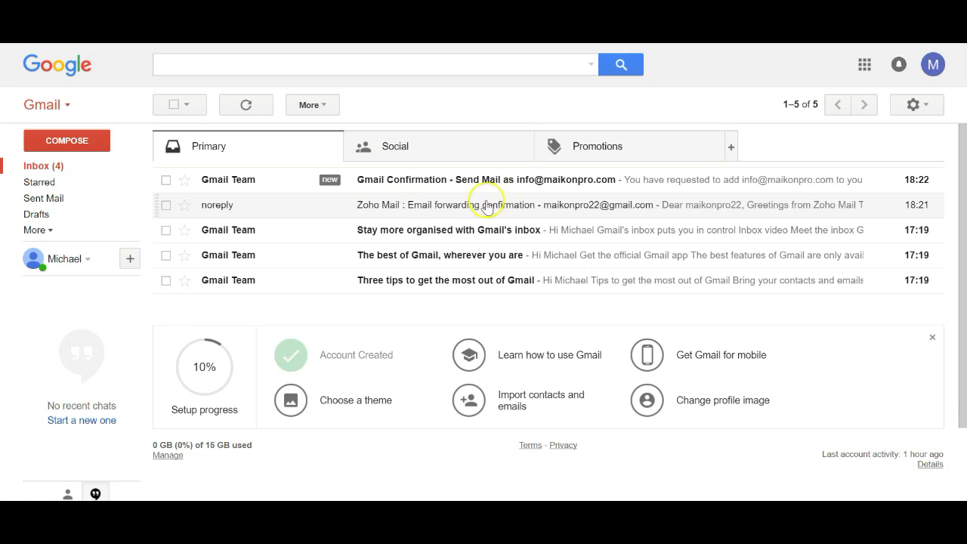
{"action": "left_click", "coordinate": [519, 189]}
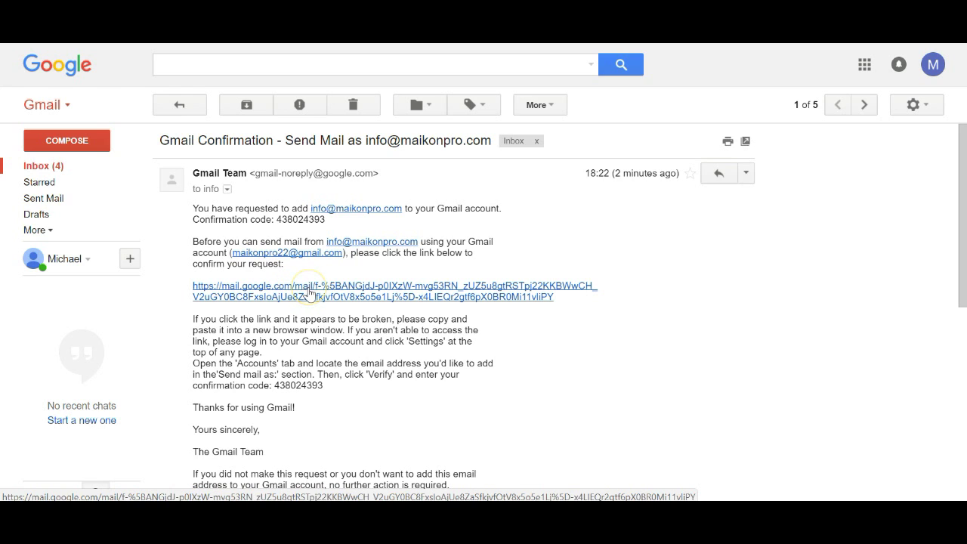
{"action": "left_click", "coordinate": [310, 294]}
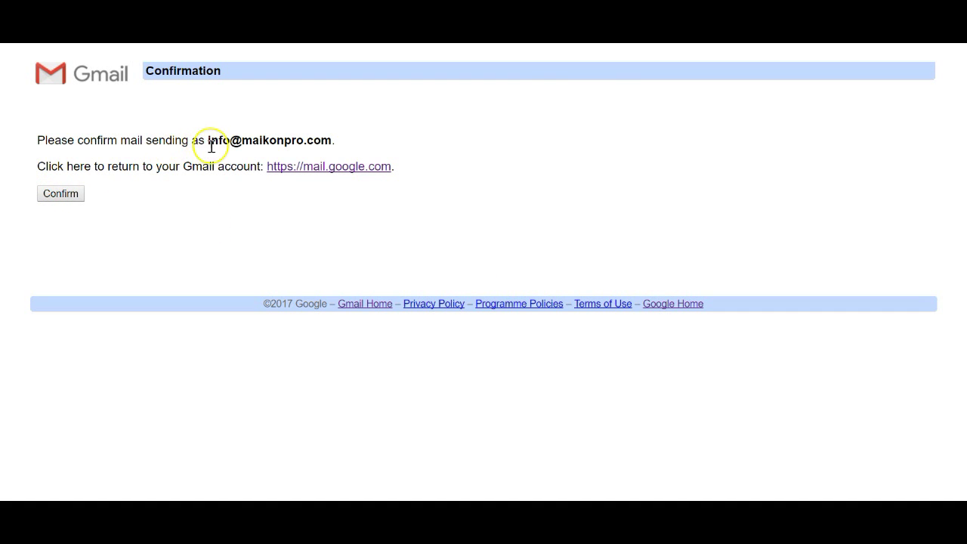
{"action": "left_click", "coordinate": [68, 197]}
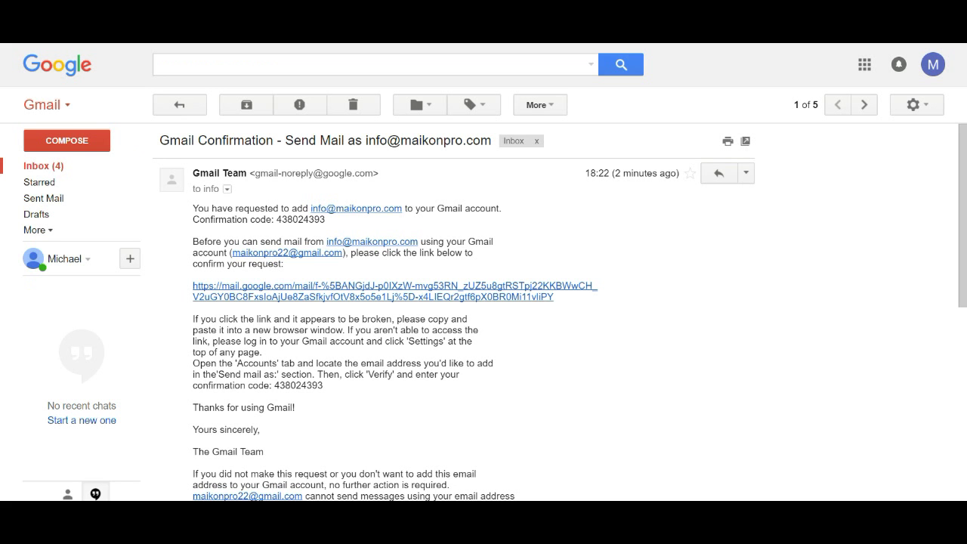
{"action": "left_click", "coordinate": [73, 171]}
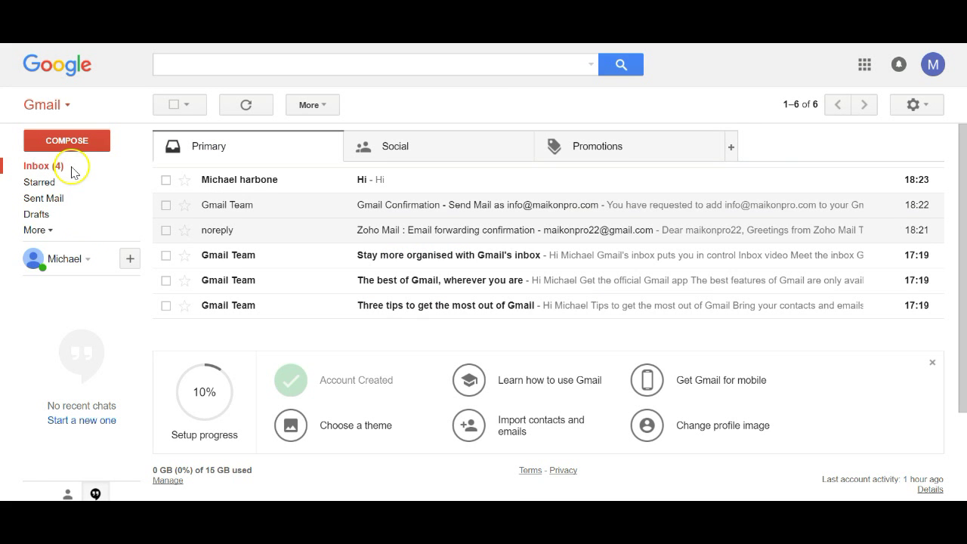
Open the 'Hi' test email, start a reply, and show the From address choices
{"action": "left_click", "coordinate": [293, 188]}
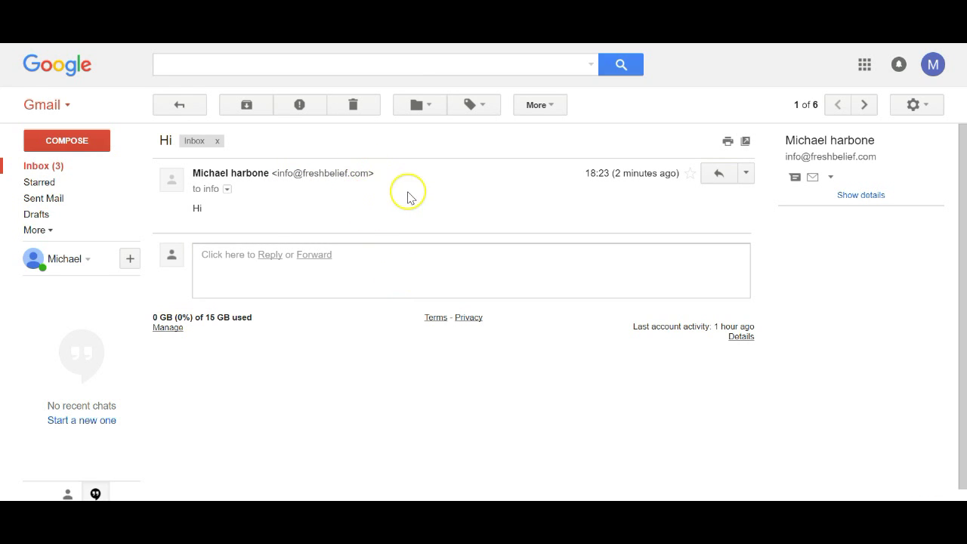
{"action": "left_click", "coordinate": [435, 274]}
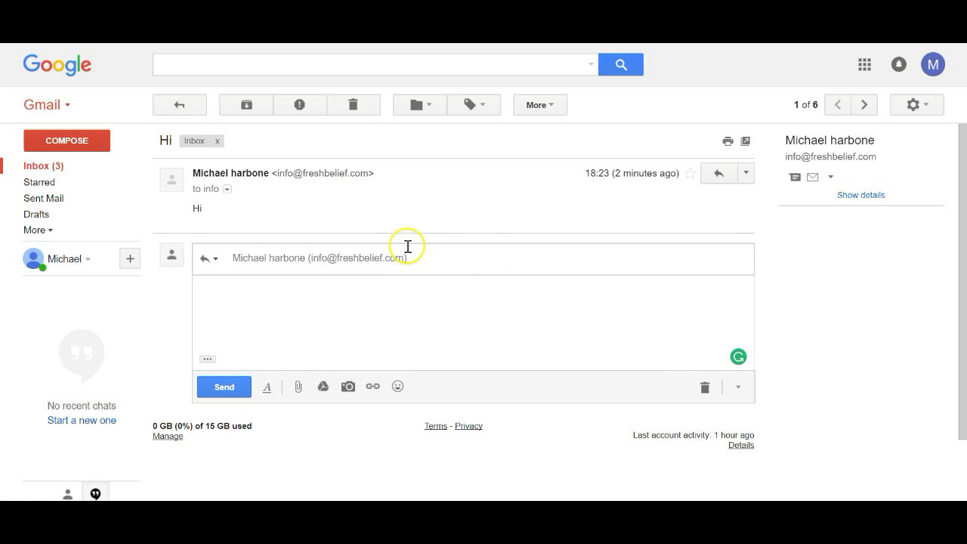
{"action": "left_click", "coordinate": [405, 258]}
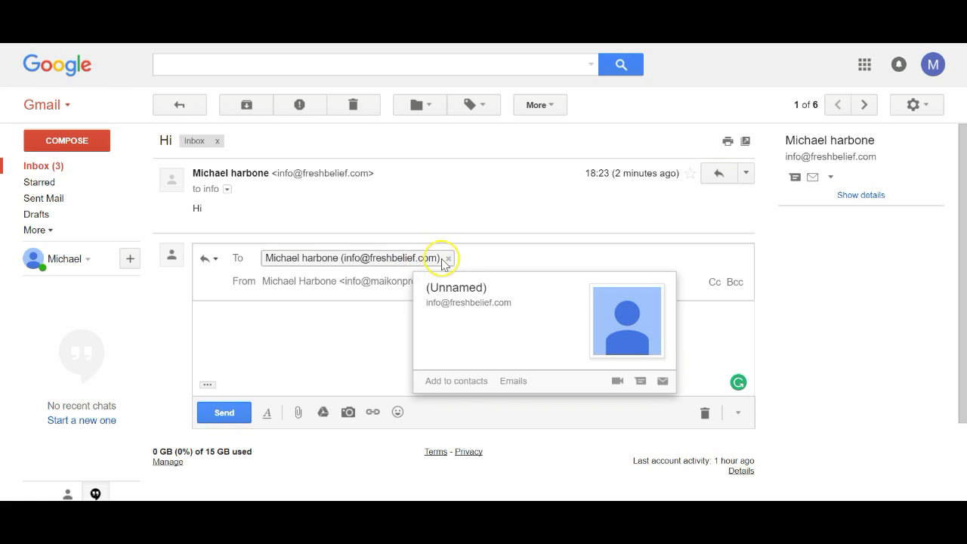
{"action": "left_click", "coordinate": [392, 287]}
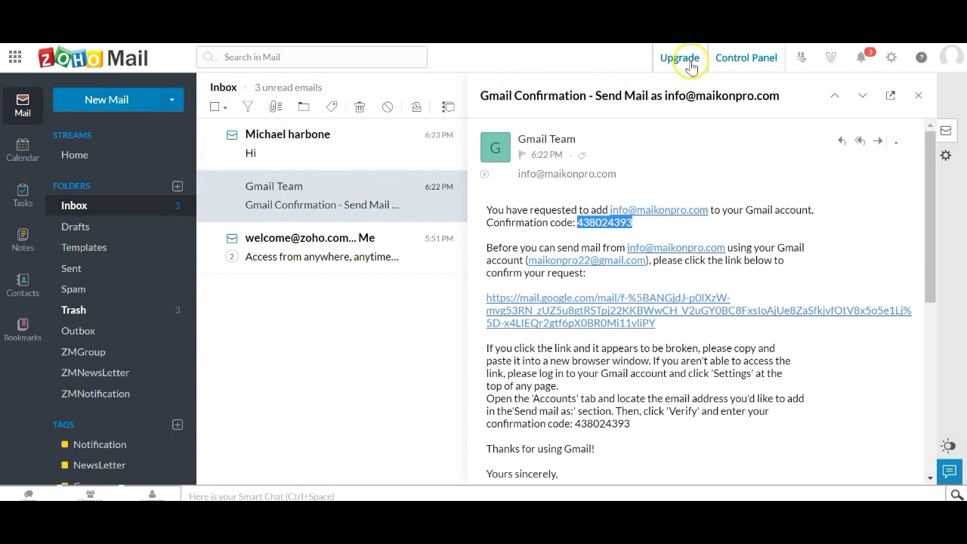
{"action": "left_click", "coordinate": [735, 61]}
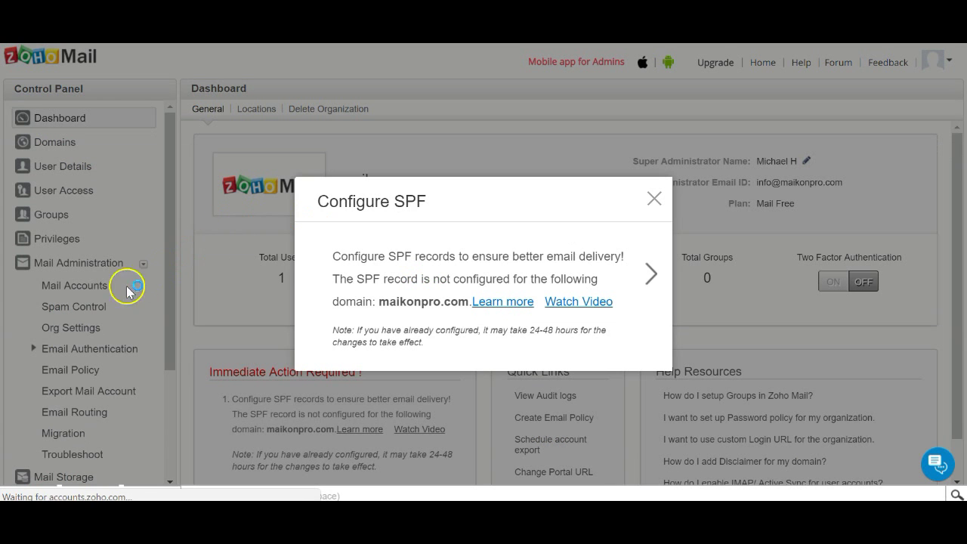
{"action": "left_click", "coordinate": [654, 200]}
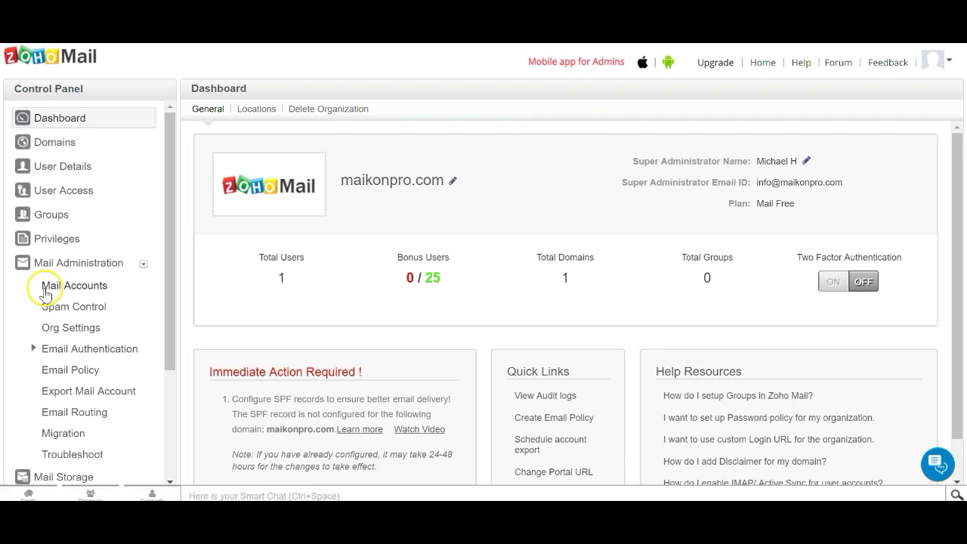
{"action": "left_click", "coordinate": [50, 291]}
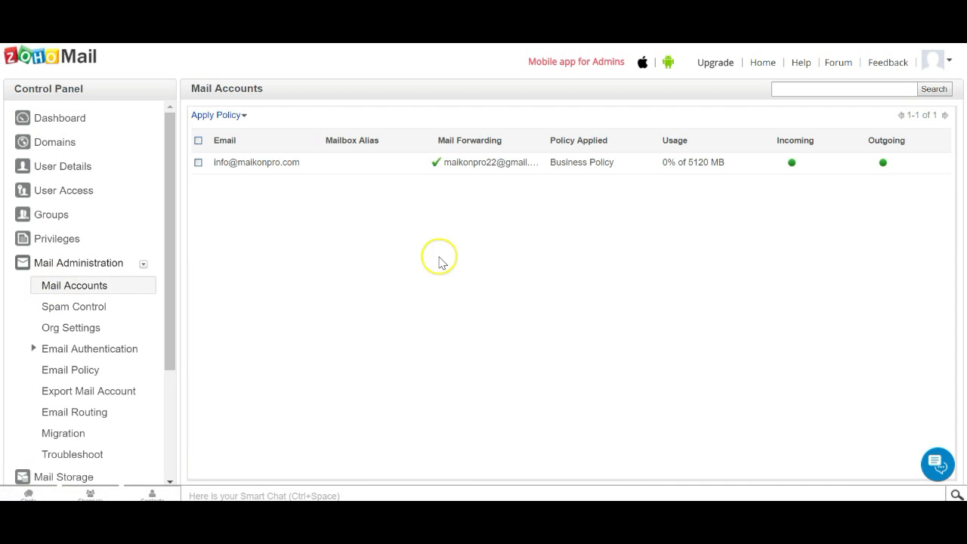
{"action": "left_click", "coordinate": [241, 163]}
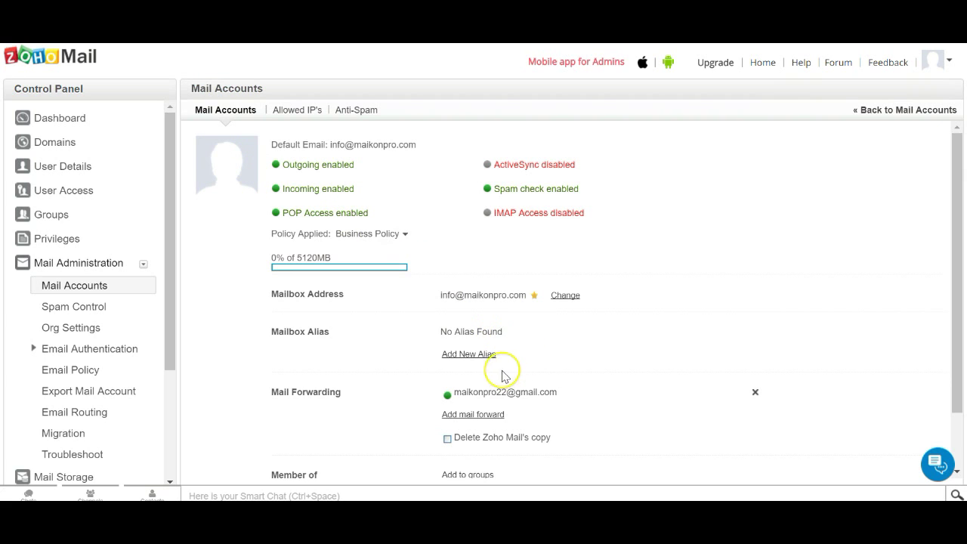
{"action": "left_click", "coordinate": [465, 355]}
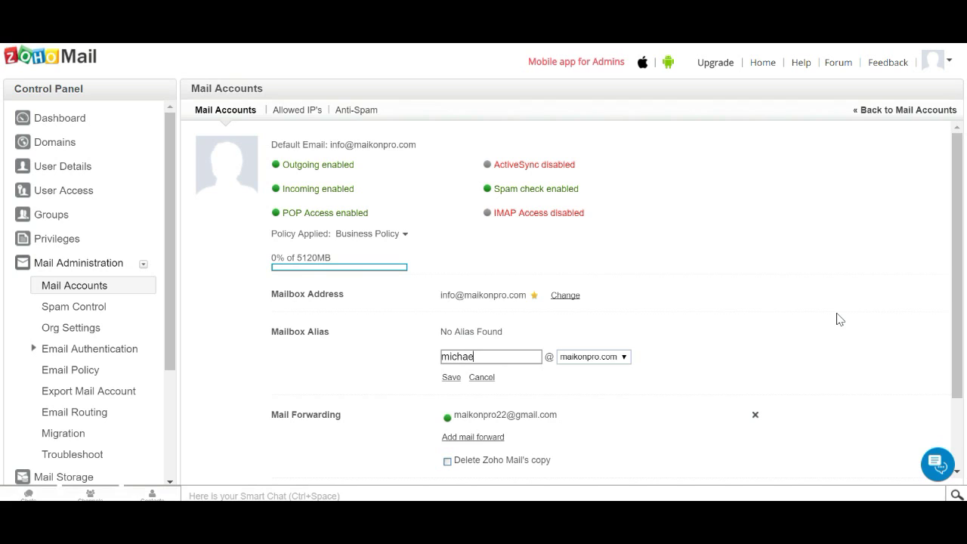
{"action": "left_click", "coordinate": [451, 380]}
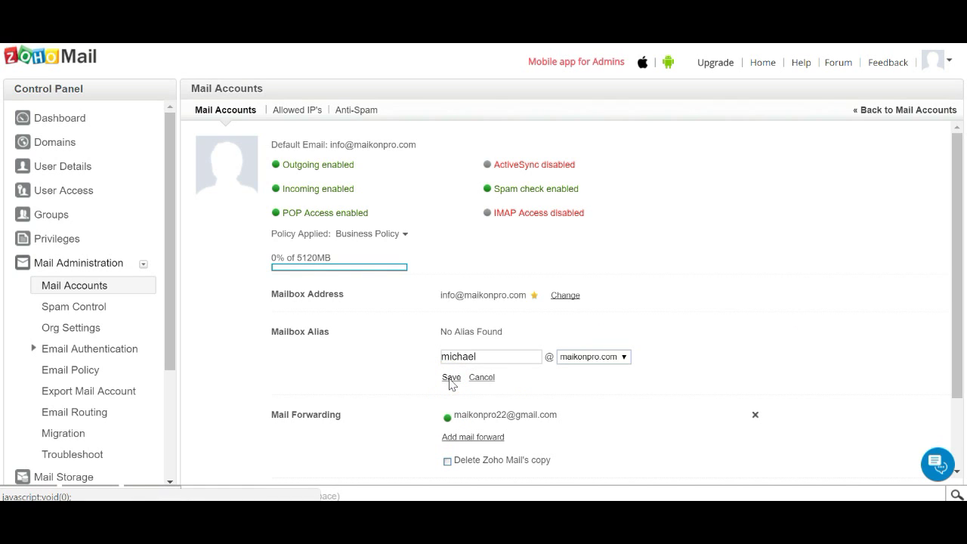
{"action": "left_click", "coordinate": [451, 377]}
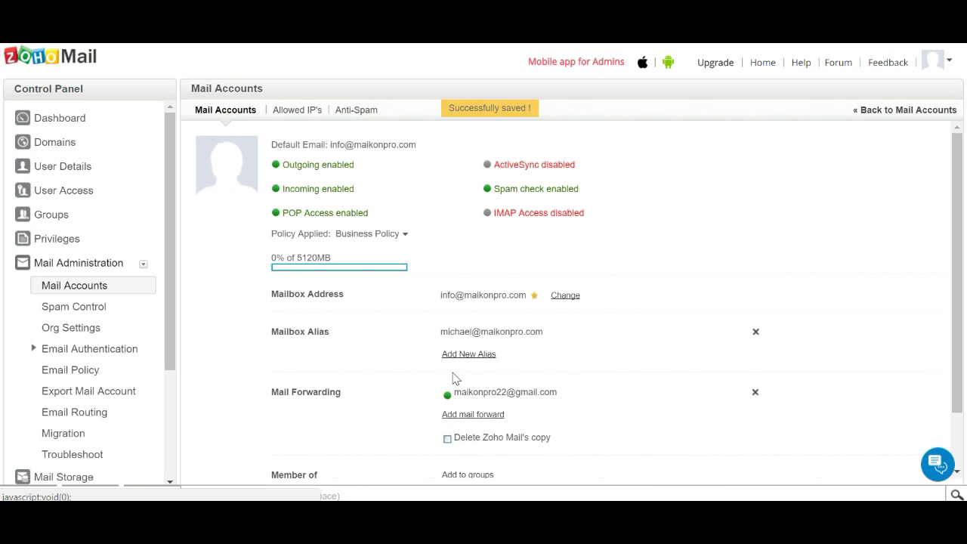
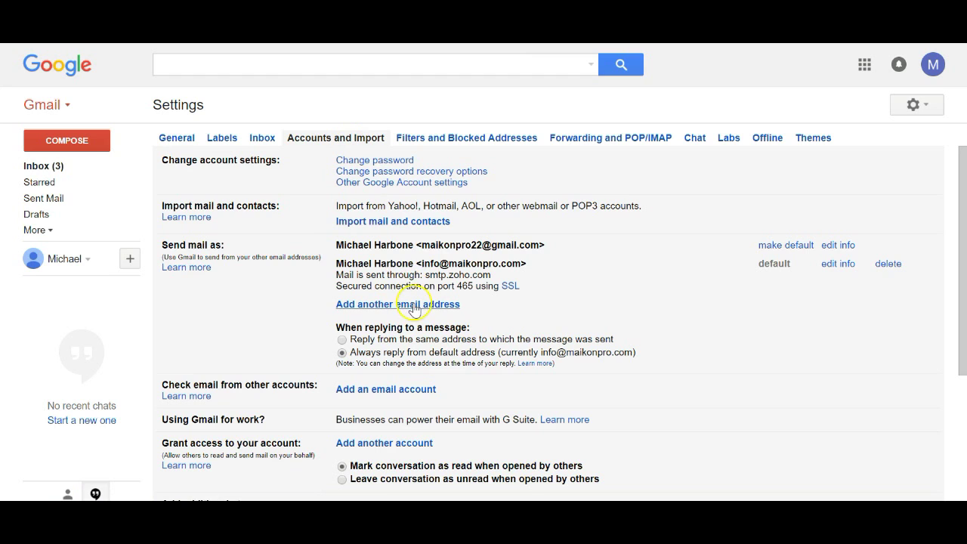
Add another send-as address, keeping the name and entering the second maikonpro.com address
{"action": "left_click", "coordinate": [421, 304]}
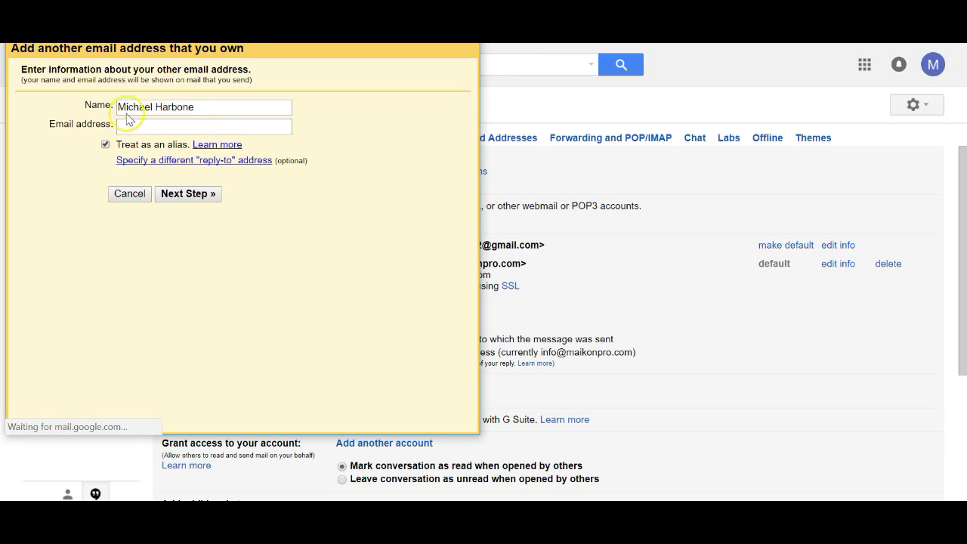
{"action": "key", "text": "ctrl+z"}
{"action": "key", "text": "BackSpace"}
{"action": "key", "text": "BackSpace"}
{"action": "key", "text": "BackSpace"}
{"action": "key", "text": "Down"}
{"action": "key", "text": "Return"}
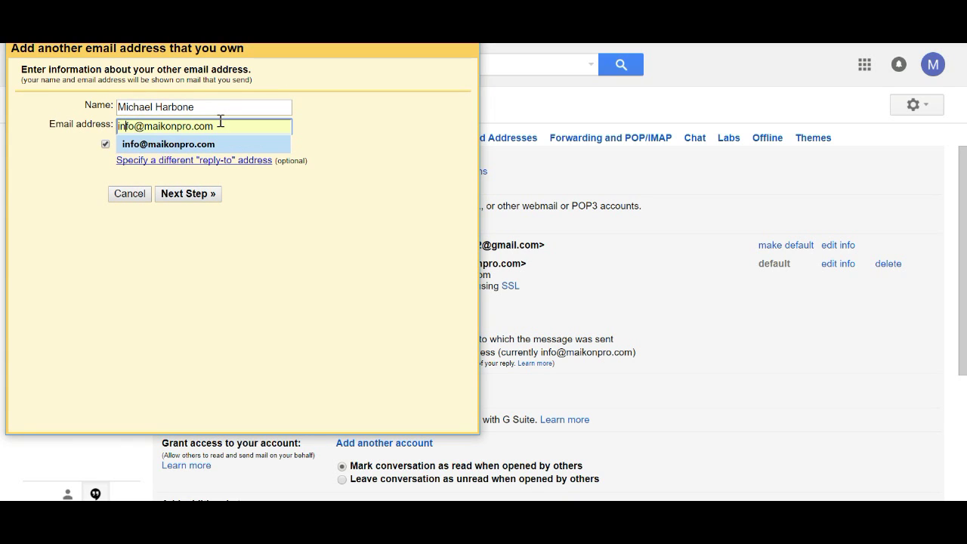
{"action": "key", "text": "BackSpace"}
{"action": "key", "text": "BackSpace"}
{"action": "key", "text": "BackSpace"}
{"action": "key", "text": "BackSpace"}
{"action": "key", "text": "ctrl+a"}
{"action": "key", "text": "ctrl+c"}
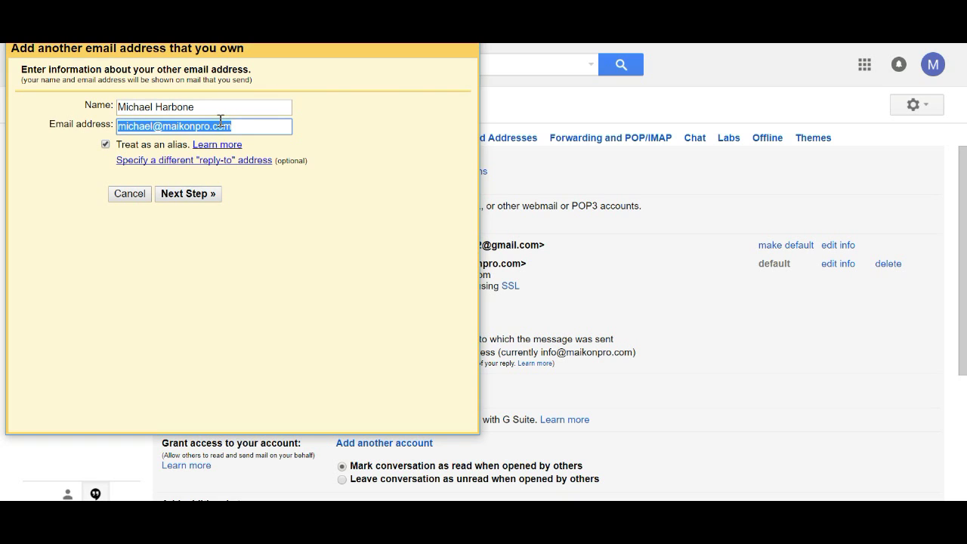
{"action": "left_click", "coordinate": [206, 197]}
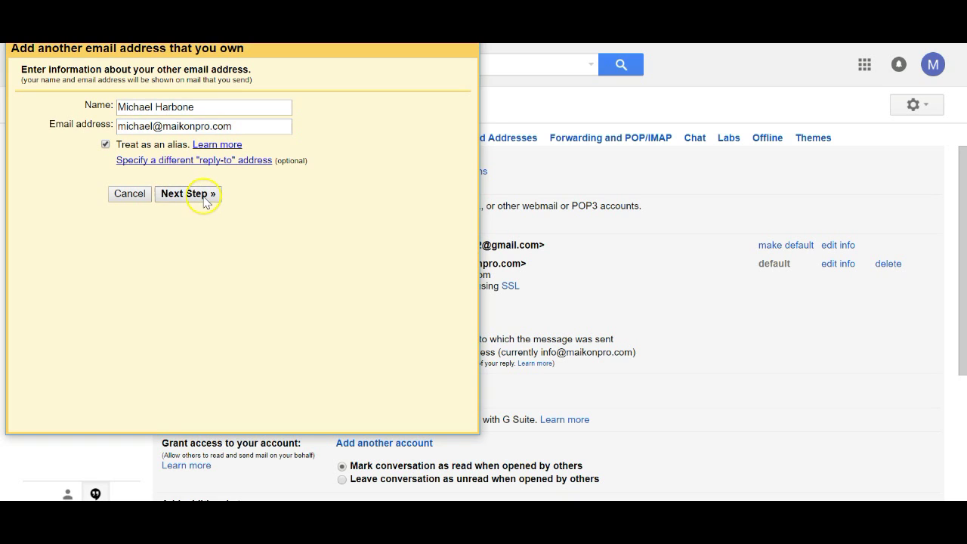
Replace the prefilled SMTP username with the full new address
{"action": "left_click", "coordinate": [197, 139]}
{"action": "key", "text": "ctrl+a"}
{"action": "key", "text": "ctrl+v"}
{"action": "left_click", "coordinate": [126, 123]}
Use SMTP server smtp.zoho.com on port 465, enter the account password and add the account
{"action": "key", "text": "BackSpace"}
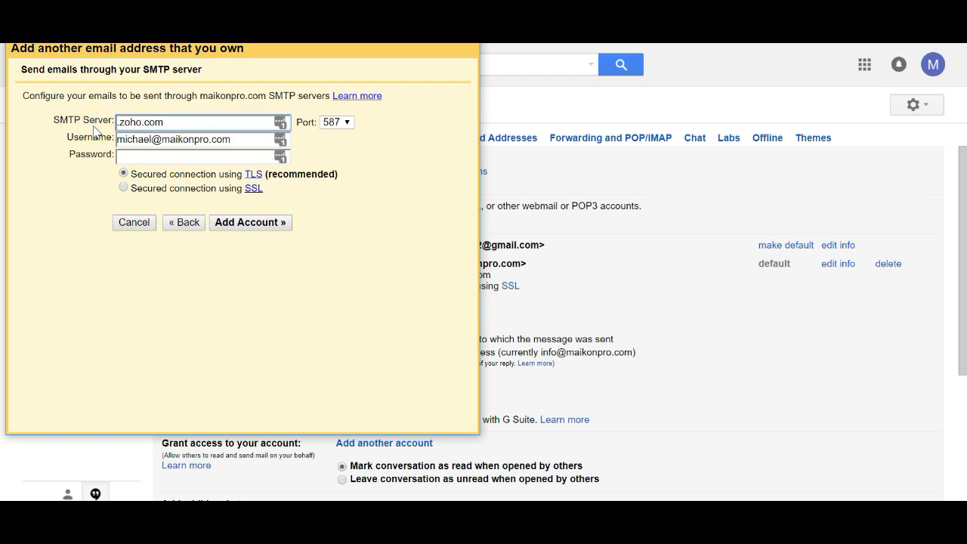
{"action": "left_click", "coordinate": [336, 122]}
{"action": "left_click", "coordinate": [336, 144]}
{"action": "left_click", "coordinate": [264, 159]}
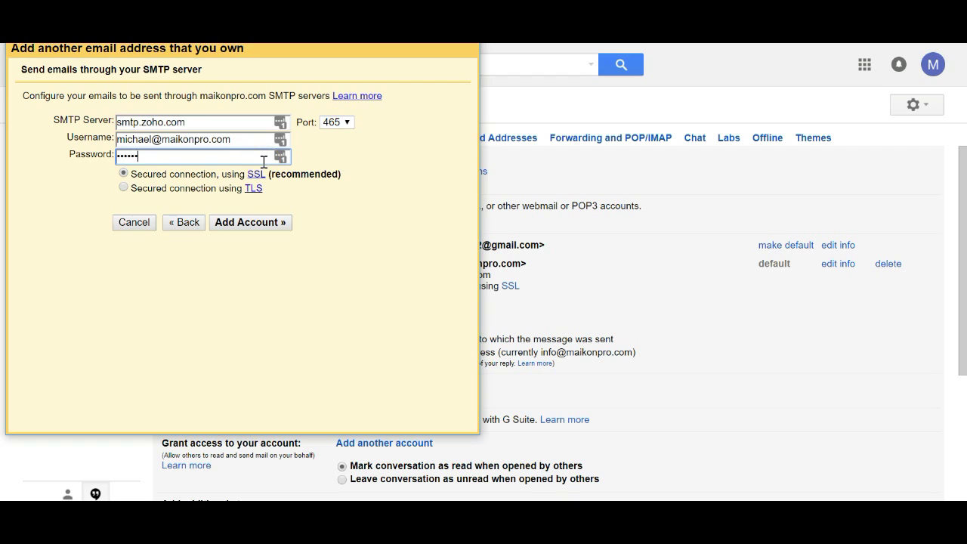
{"action": "left_click", "coordinate": [244, 221]}
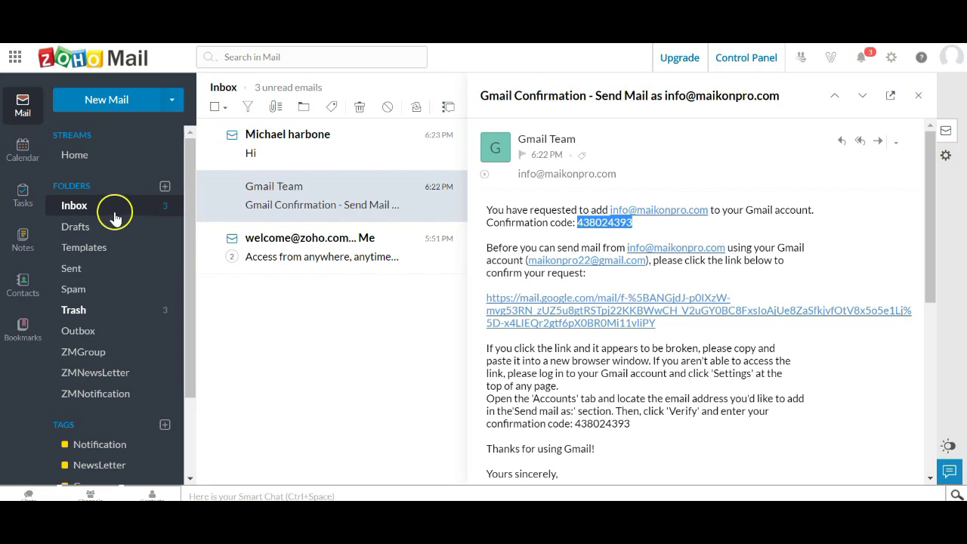
Open the newest Gmail Team confirmation email in the Zoho Inbox and highlight its code
{"action": "left_click", "coordinate": [117, 208]}
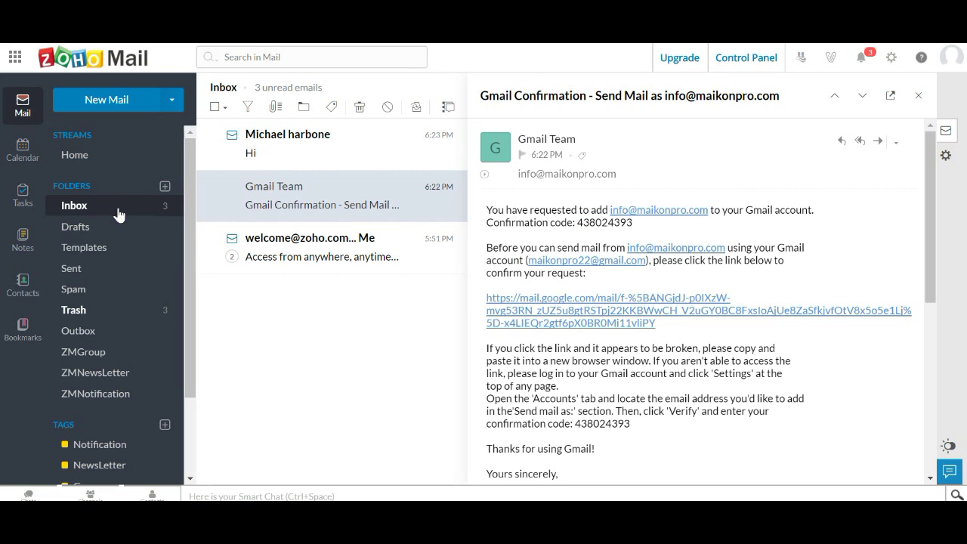
{"action": "left_click", "coordinate": [311, 163]}
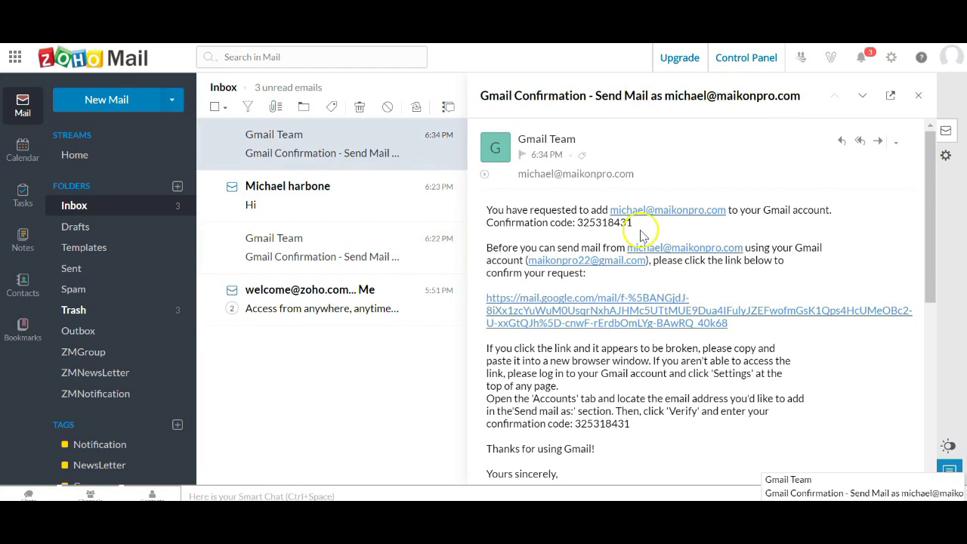
{"action": "left_click_drag", "start_coordinate": [635, 222], "coordinate": [579, 221]}
{"action": "key", "text": "ctrl+c"}
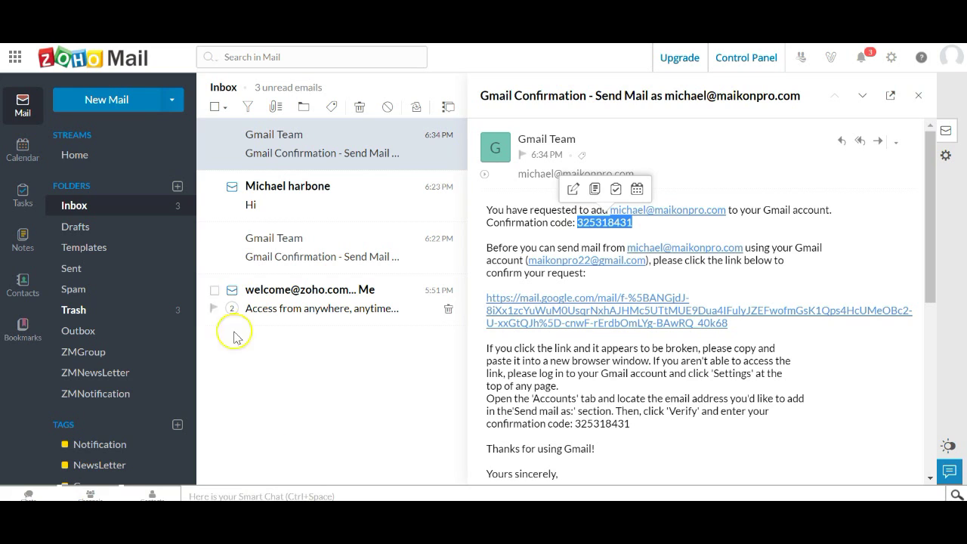
Paste the confirmation code into Gmail's verification window and verify it, retrying after an error
{"action": "mouse_move", "coordinate": [348, 498]}
{"action": "left_click", "coordinate": [351, 457]}
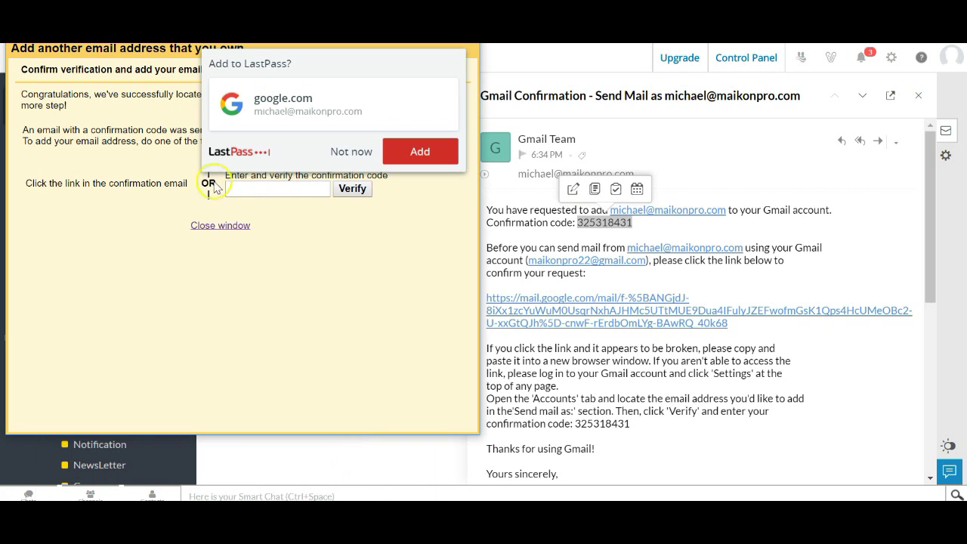
{"action": "left_click", "coordinate": [353, 152]}
{"action": "left_click", "coordinate": [288, 189]}
{"action": "key", "text": "ctrl+v"}
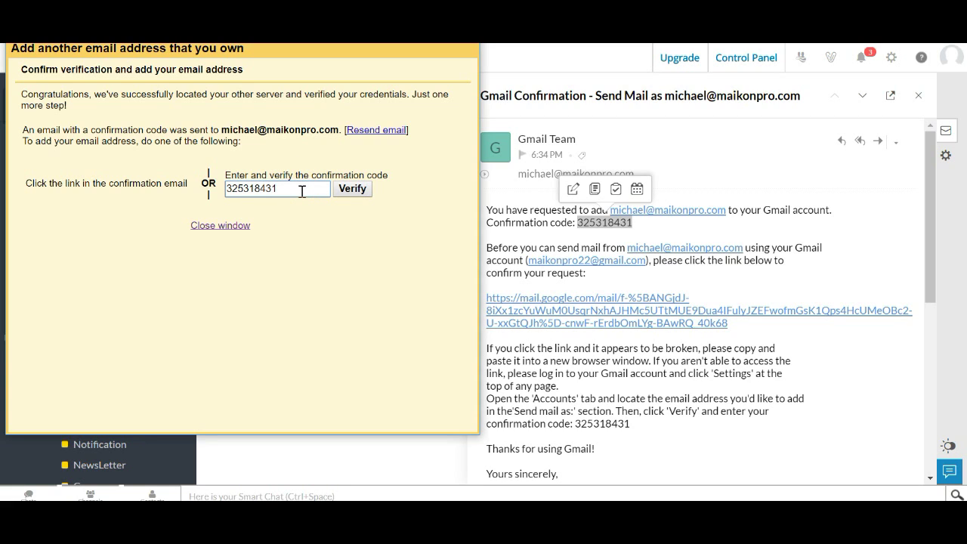
{"action": "left_click", "coordinate": [355, 190]}
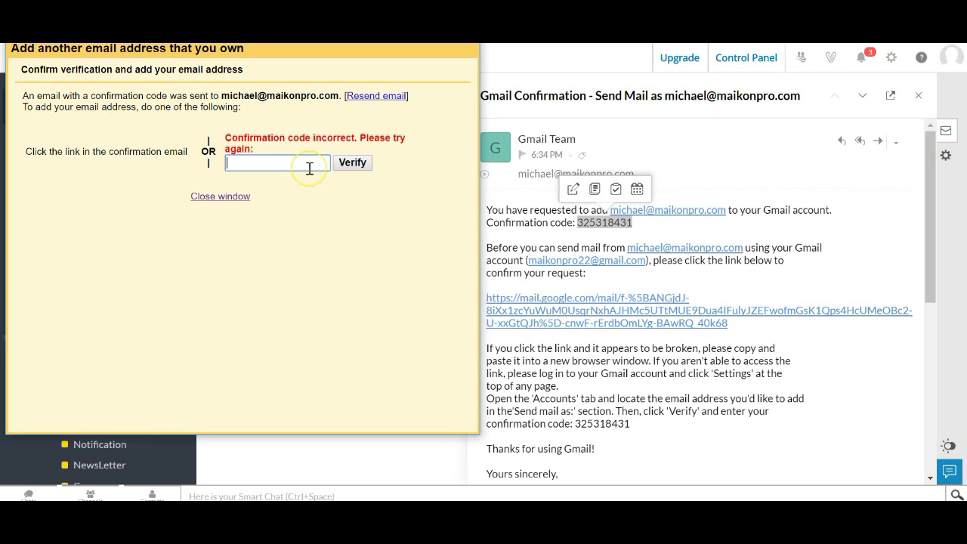
{"action": "key", "text": "ctrl+v"}
{"action": "left_click", "coordinate": [353, 163]}
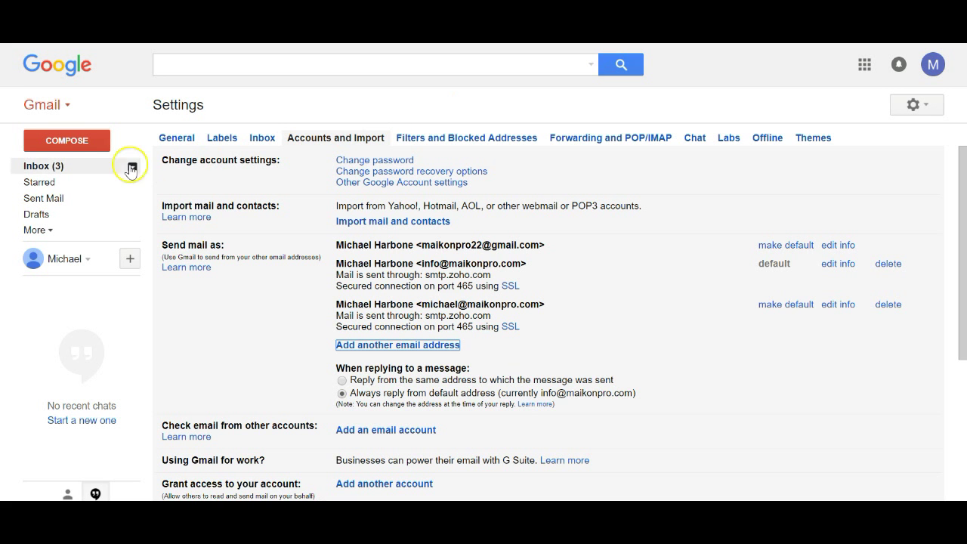
Confirm the new address from the Gmail Confirmation email's link, then close the success tab
{"action": "left_click", "coordinate": [57, 167]}
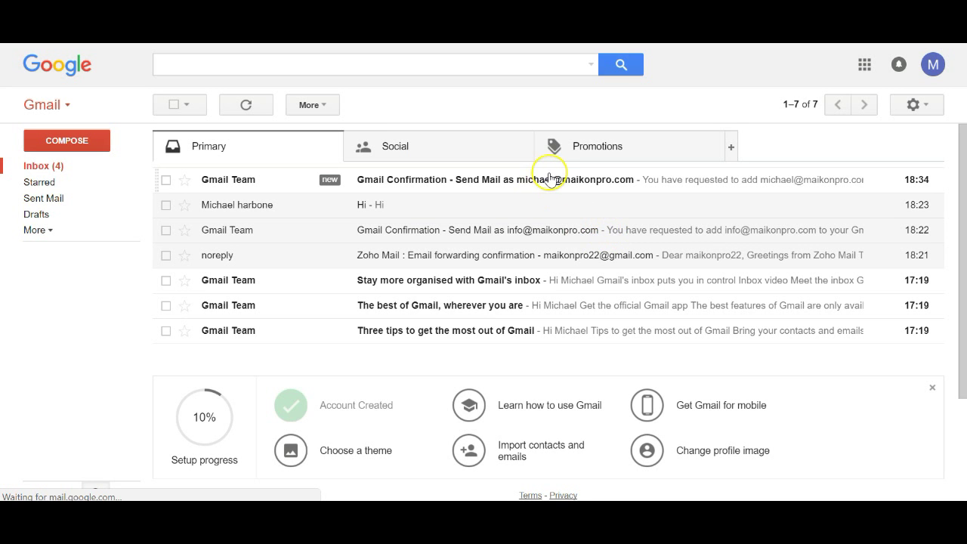
{"action": "left_click", "coordinate": [547, 179]}
{"action": "left_click", "coordinate": [327, 290]}
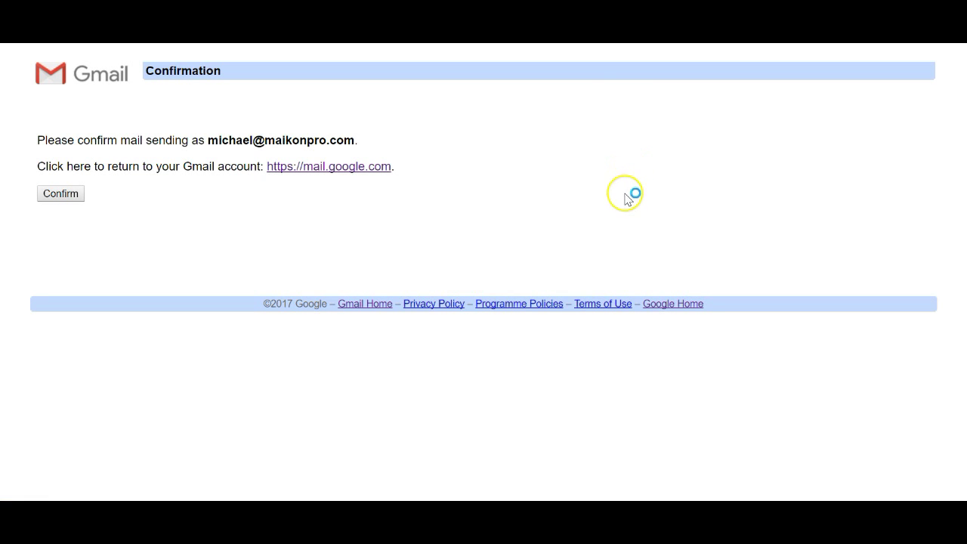
{"action": "left_click", "coordinate": [61, 194]}
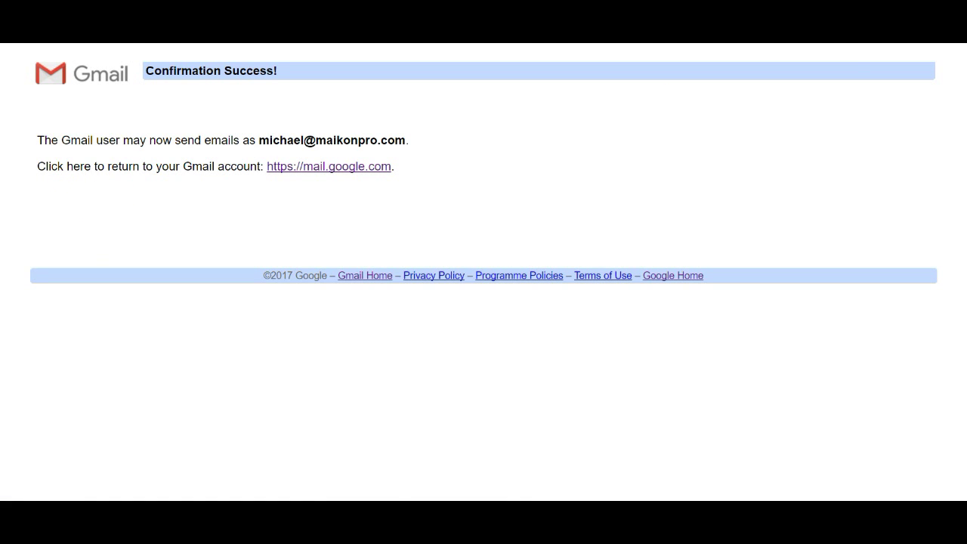
{"action": "key", "text": "ctrl+w"}
{"action": "key", "text": "ctrl+w"}
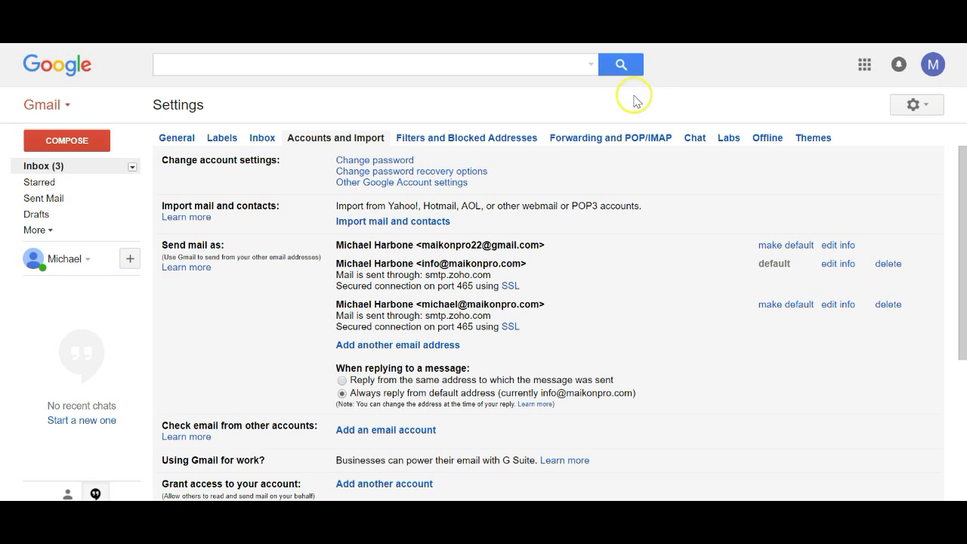
Return to the Inbox from settings, reloading it until the message list appears
{"action": "left_click", "coordinate": [53, 175]}
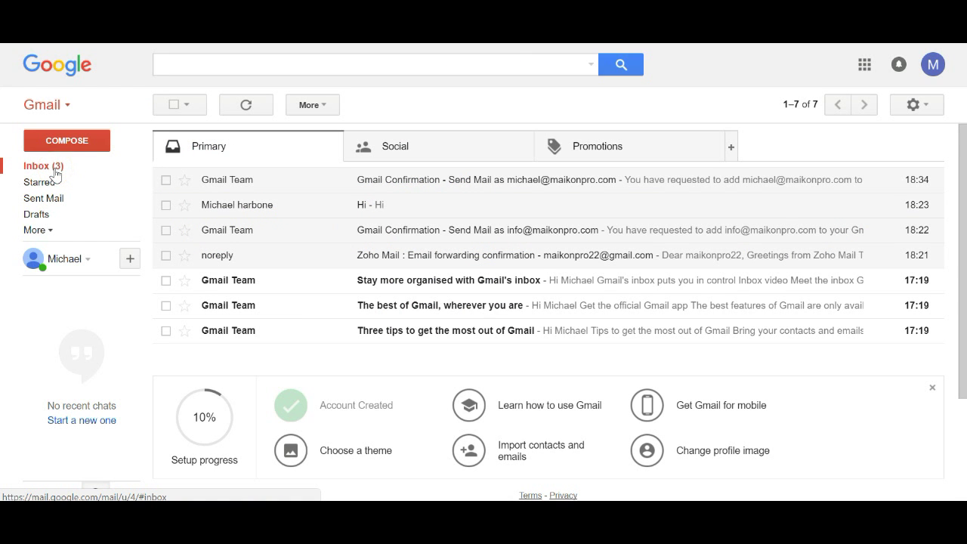
{"action": "left_click", "coordinate": [54, 174]}
{"action": "left_click", "coordinate": [54, 174]}
{"action": "left_click", "coordinate": [55, 174]}
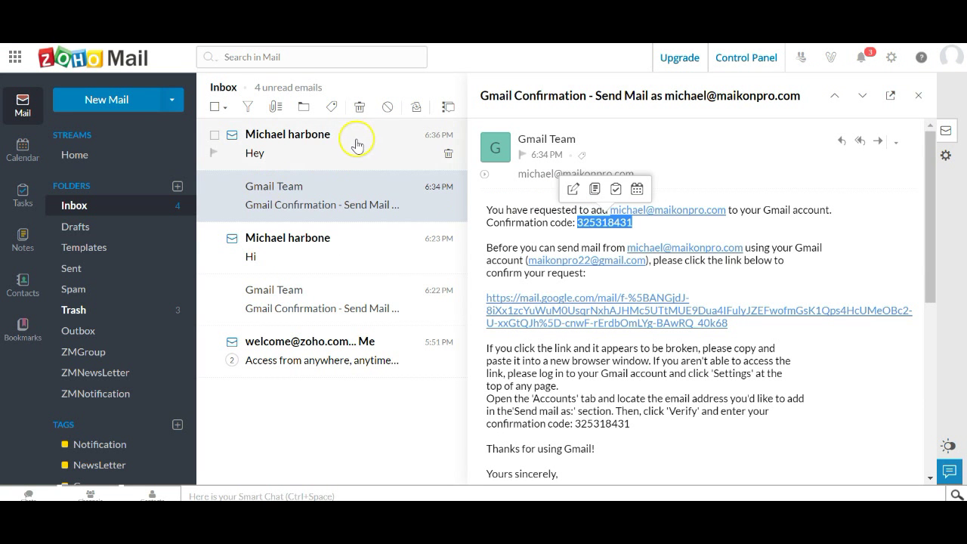
Open the 'Hey' email, start a reply and list its available From addresses
{"action": "left_click", "coordinate": [358, 143]}
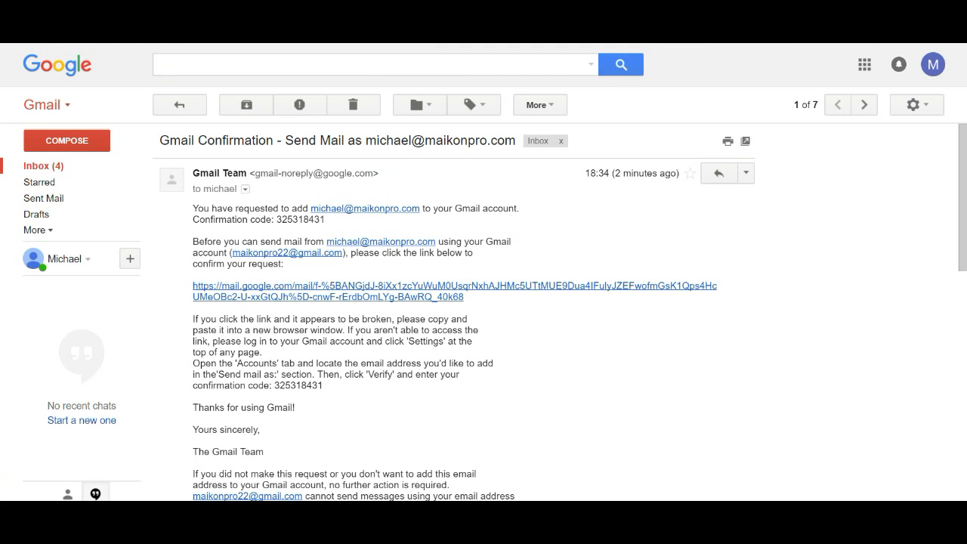
{"action": "left_click", "coordinate": [28, 168]}
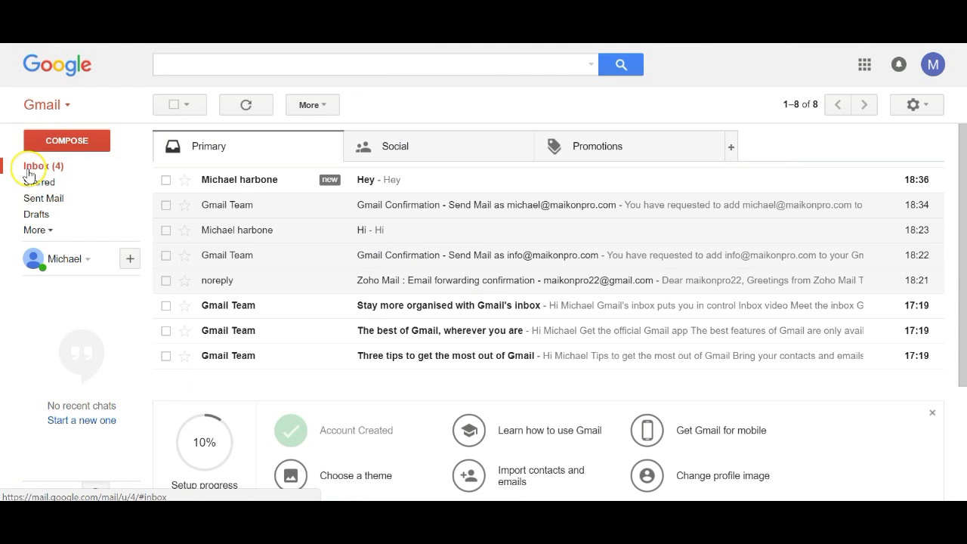
{"action": "left_click", "coordinate": [383, 182]}
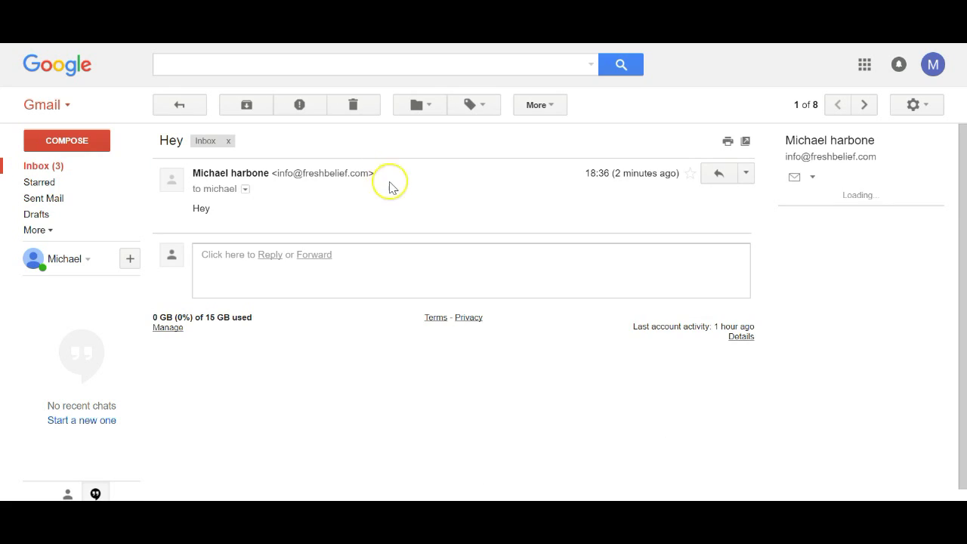
{"action": "left_click", "coordinate": [504, 287]}
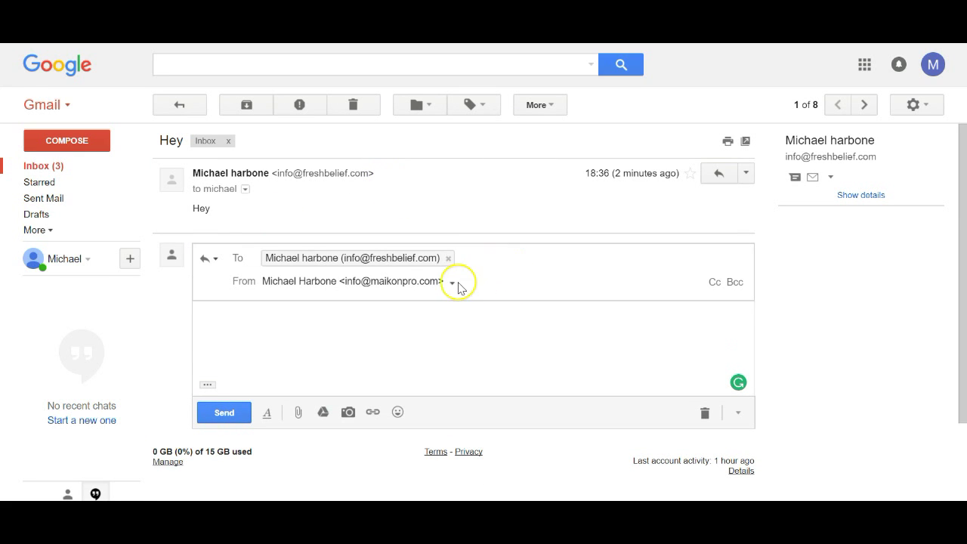
{"action": "left_click", "coordinate": [428, 285]}
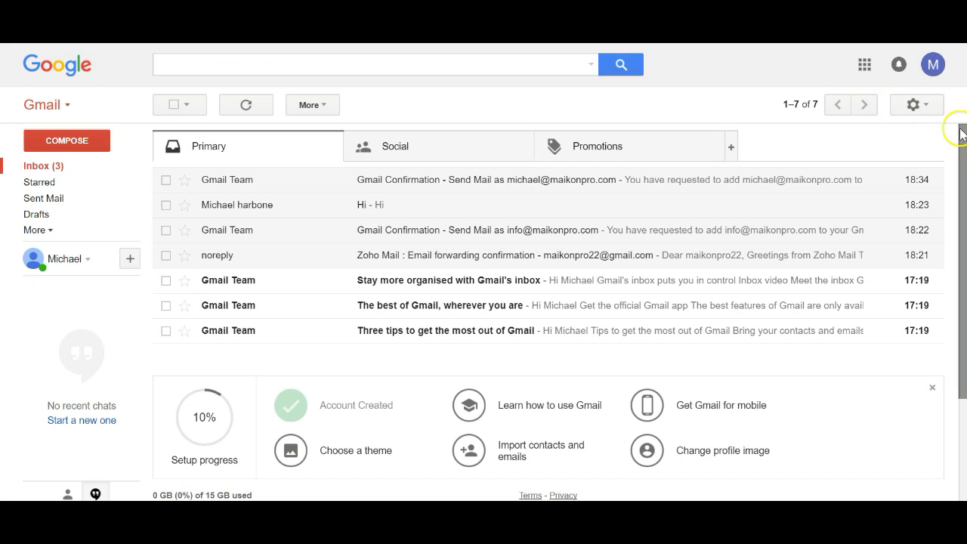
Open Gmail's Accounts and Import settings from the gear menu
{"action": "left_click", "coordinate": [915, 105]}
{"action": "left_click", "coordinate": [804, 243]}
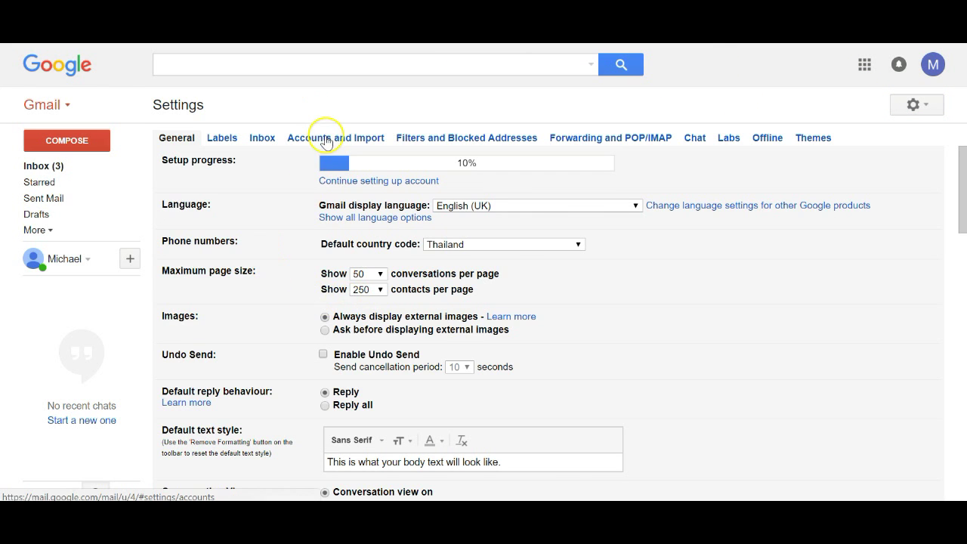
{"action": "left_click", "coordinate": [325, 136]}
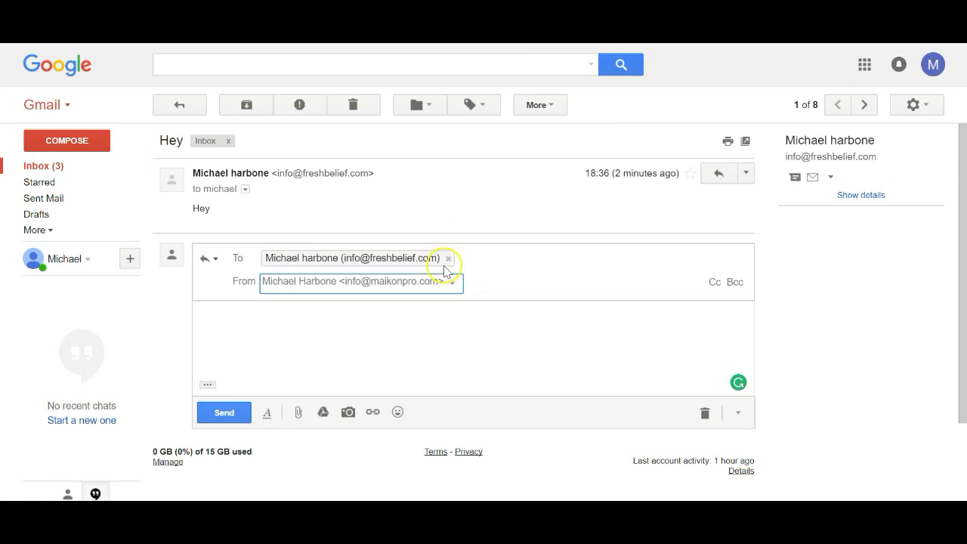
Set the reply's From address to the new maikonpro.com address and recheck the sender choices
{"action": "left_click", "coordinate": [446, 289]}
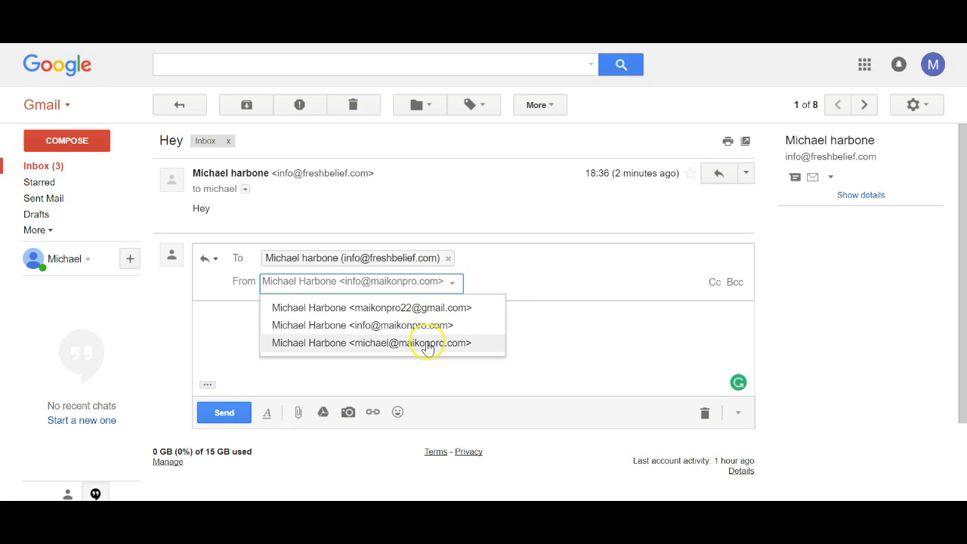
{"action": "left_click", "coordinate": [426, 343]}
{"action": "left_click", "coordinate": [350, 345]}
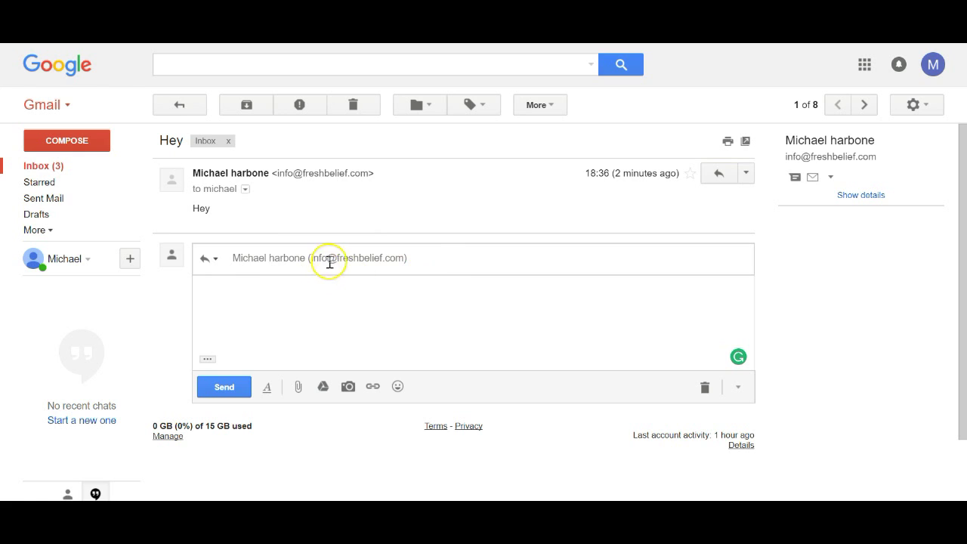
{"action": "mouse_move", "coordinate": [435, 256]}
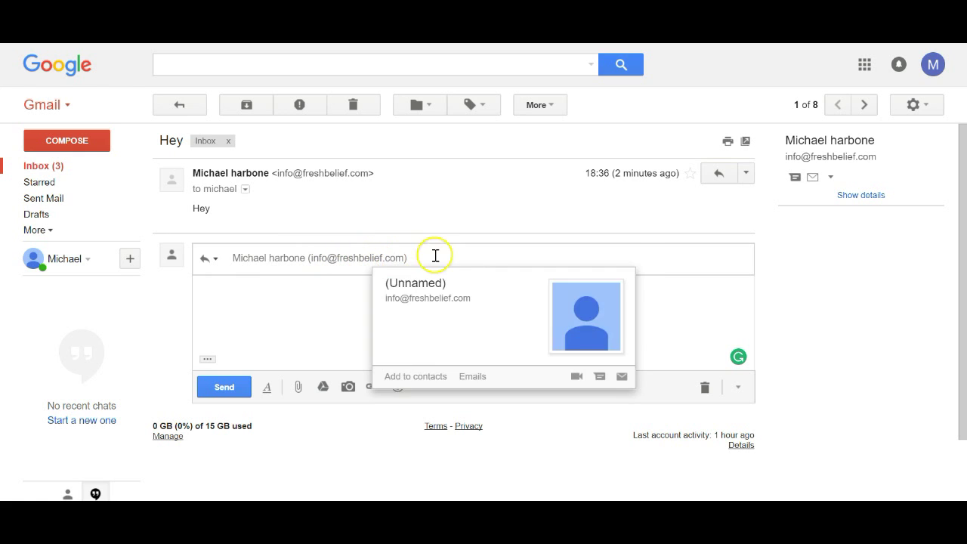
{"action": "left_click", "coordinate": [395, 258]}
{"action": "left_click", "coordinate": [423, 282]}
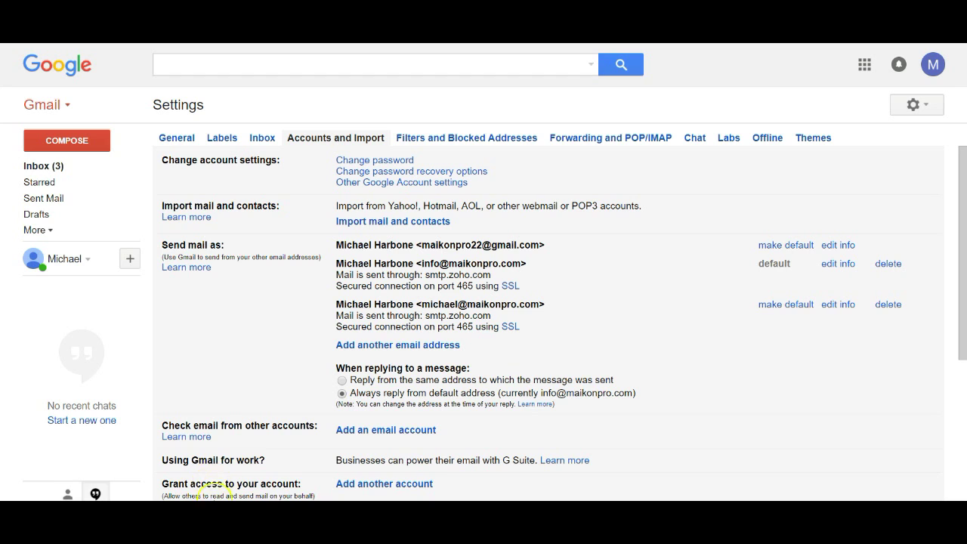
{"action": "mouse_move", "coordinate": [231, 500]}
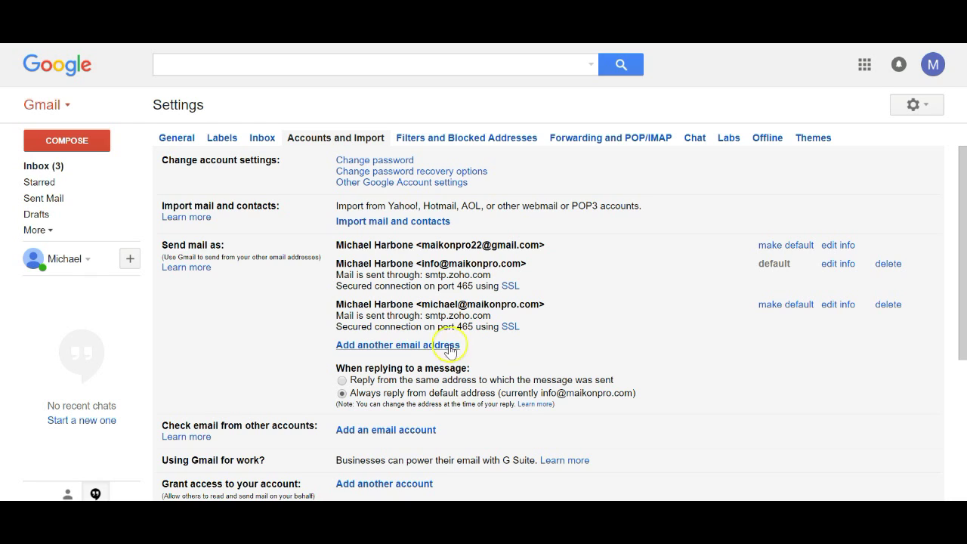
{"action": "mouse_move", "coordinate": [230, 522]}
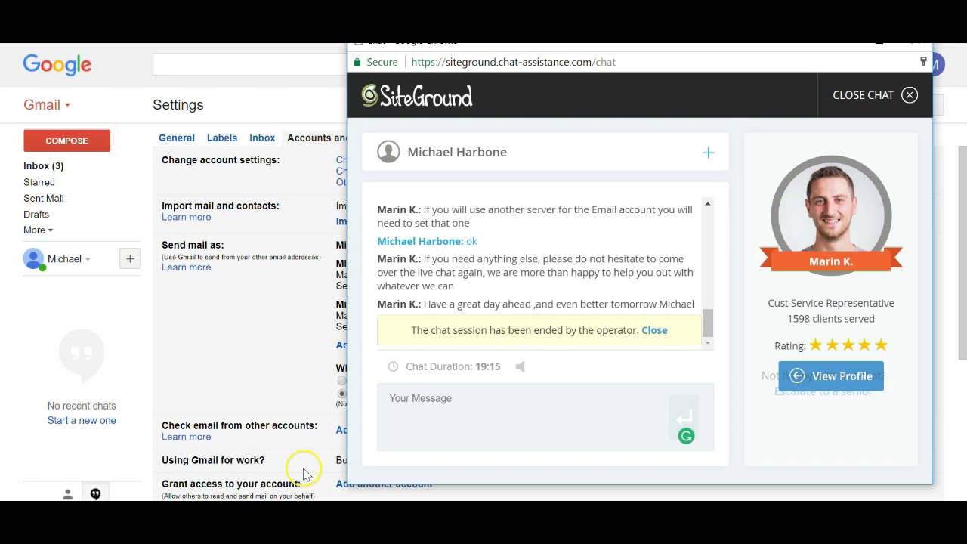
Bring the SiteGround support chat over Gmail and scroll through its transcript
{"action": "left_click", "coordinate": [302, 469]}
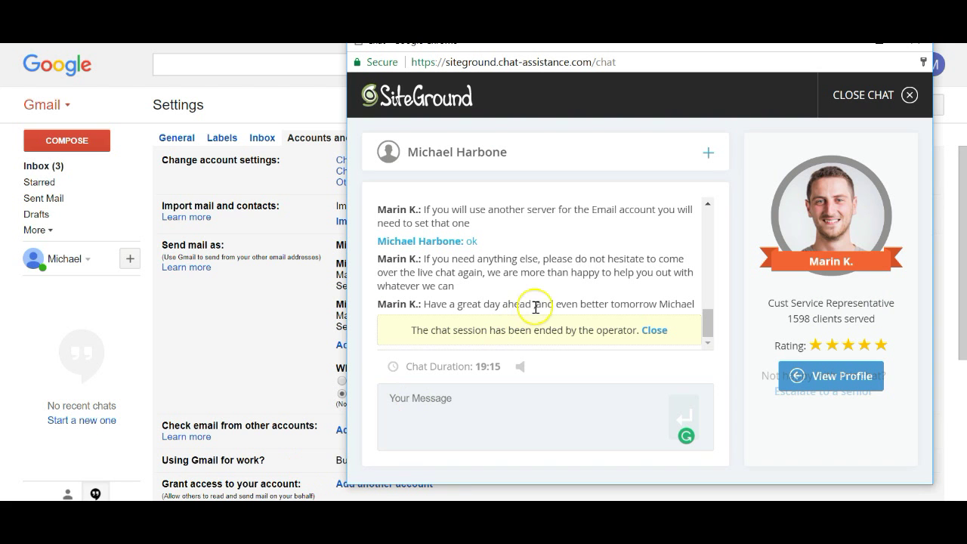
{"action": "scroll", "coordinate": [575, 301], "scroll_direction": "up", "scroll_amount": 10}
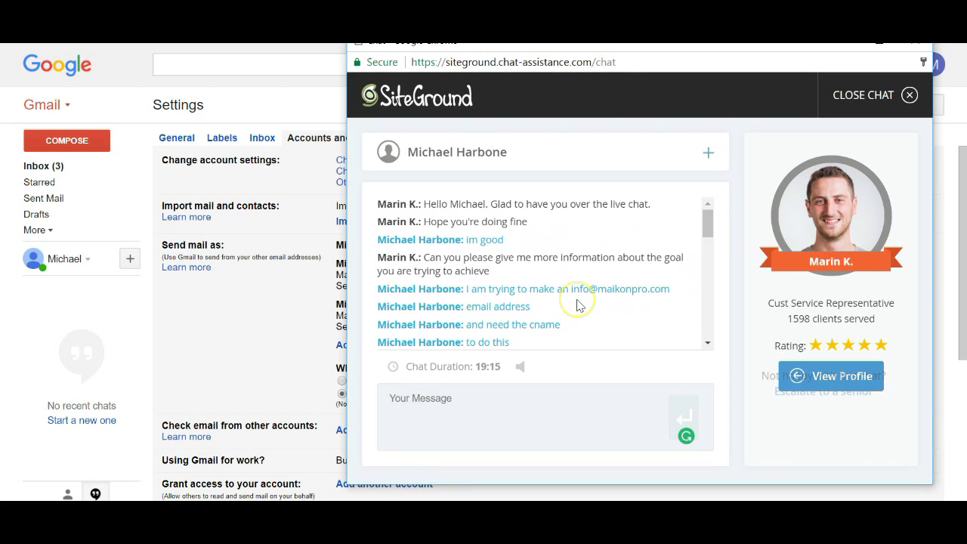
{"action": "scroll", "coordinate": [573, 231], "scroll_direction": "down", "scroll_amount": 2}
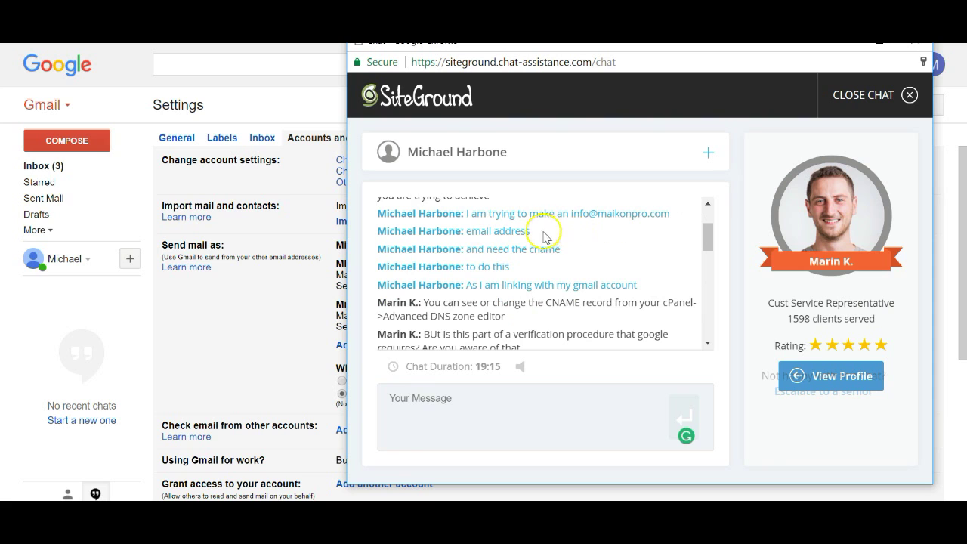
{"action": "scroll", "coordinate": [600, 249], "scroll_direction": "down", "scroll_amount": 2}
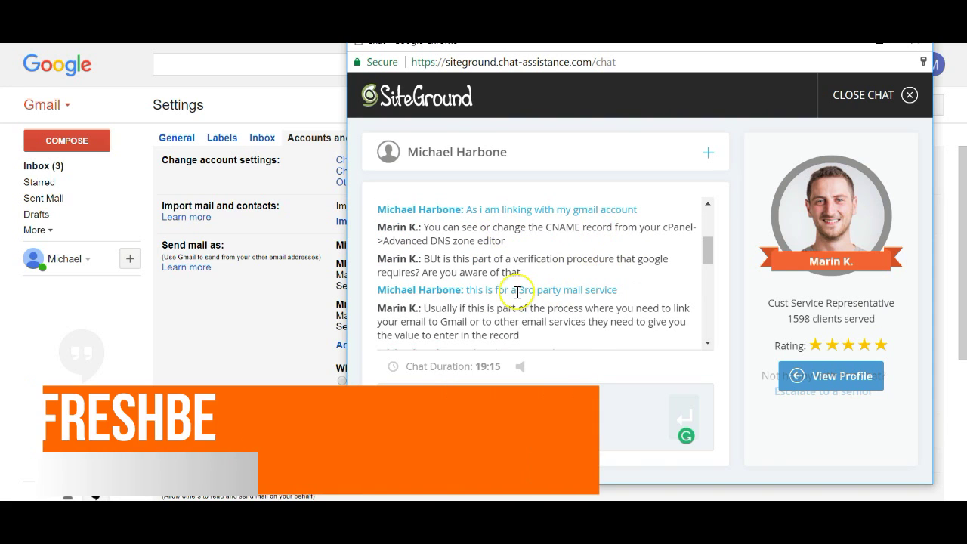
{"action": "scroll", "coordinate": [516, 291], "scroll_direction": "down", "scroll_amount": 2}
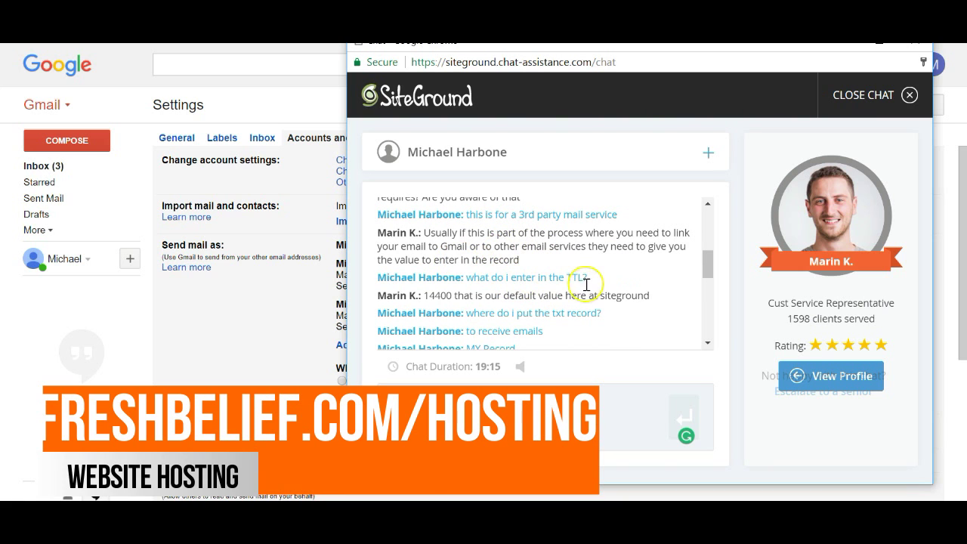
{"action": "scroll", "coordinate": [574, 283], "scroll_direction": "down", "scroll_amount": 5}
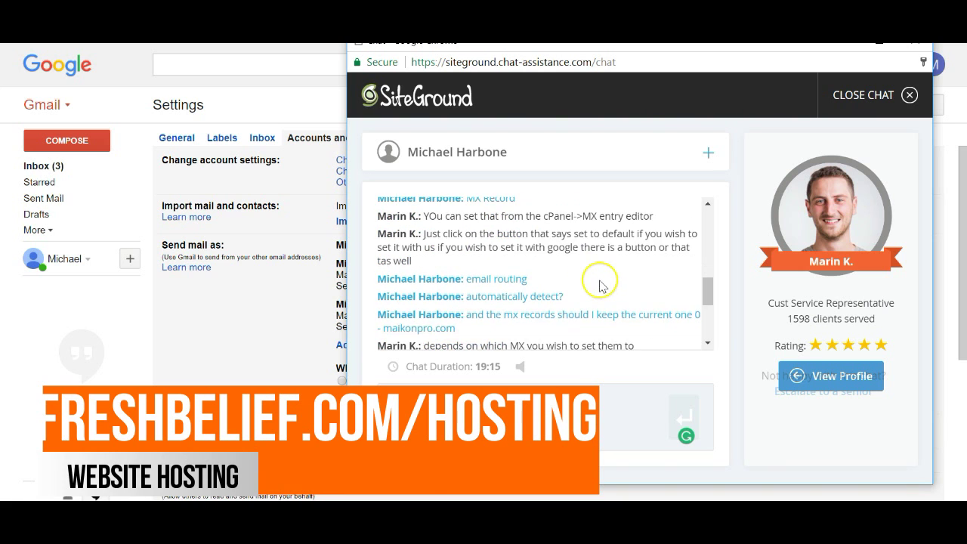
{"action": "scroll", "coordinate": [619, 291], "scroll_direction": "up", "scroll_amount": 15}
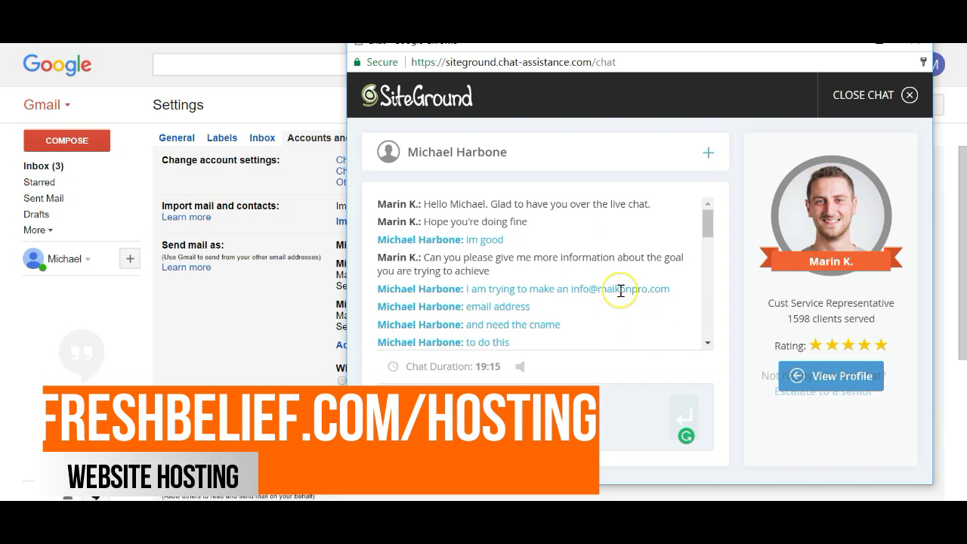